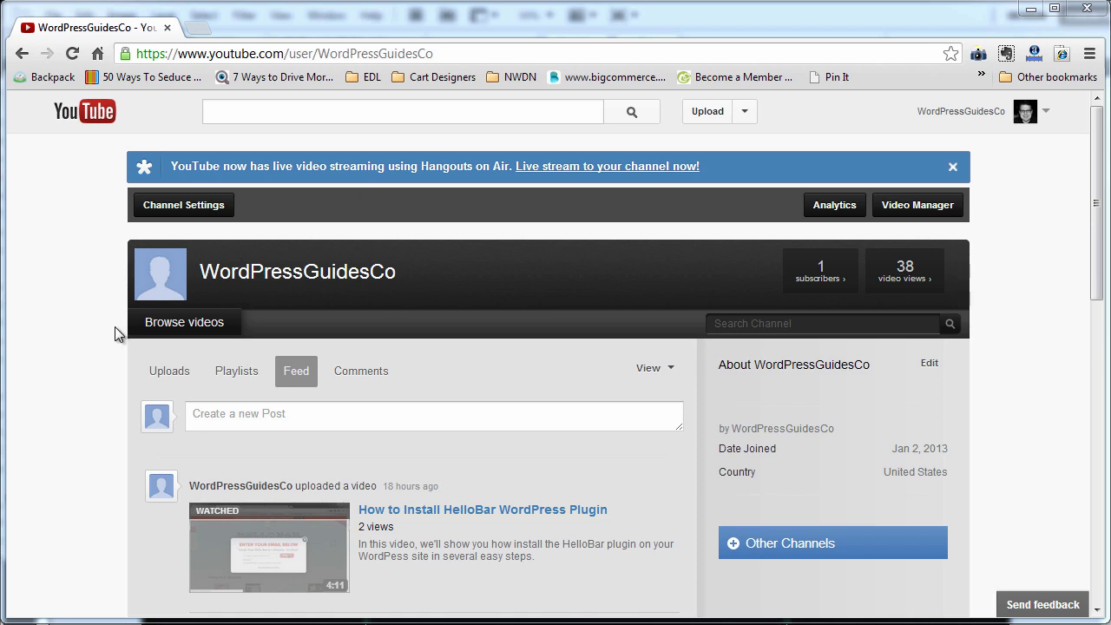
# Open the channel editor's Appearance tab with its avatar and background image options
pyautogui.click(186, 206)
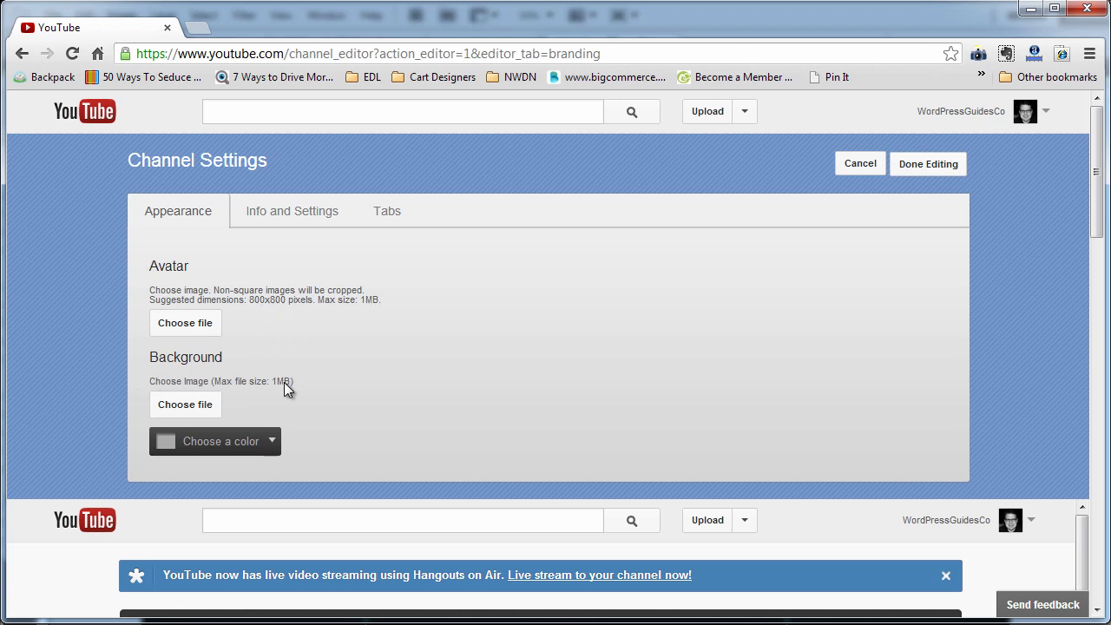
# Preview youTubeThumb in the Dropbox youTube folder, then open the youTubeBG background image
pyautogui.click(219, 330)
pyautogui.click(66, 624)
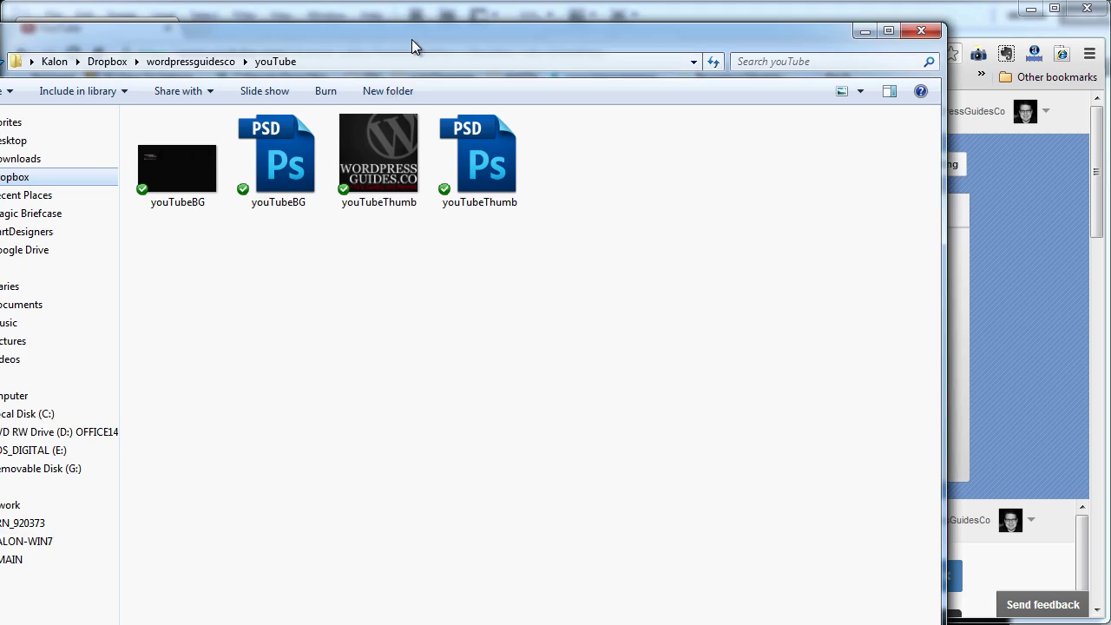
pyautogui.moveTo(413, 40); pyautogui.dragTo(480, 55)
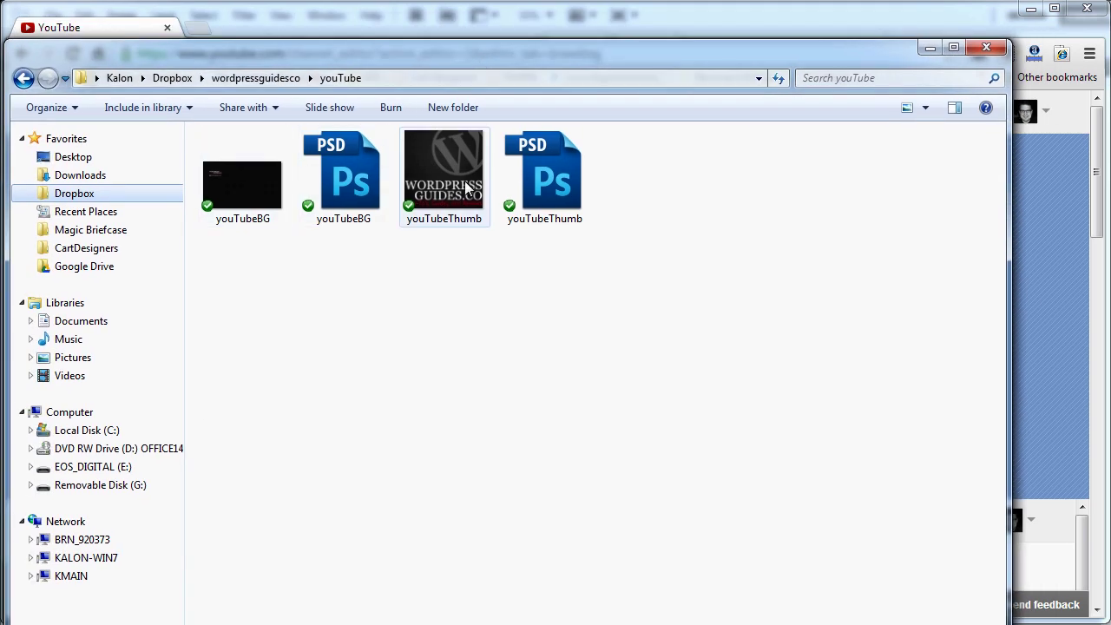
pyautogui.click(467, 187)
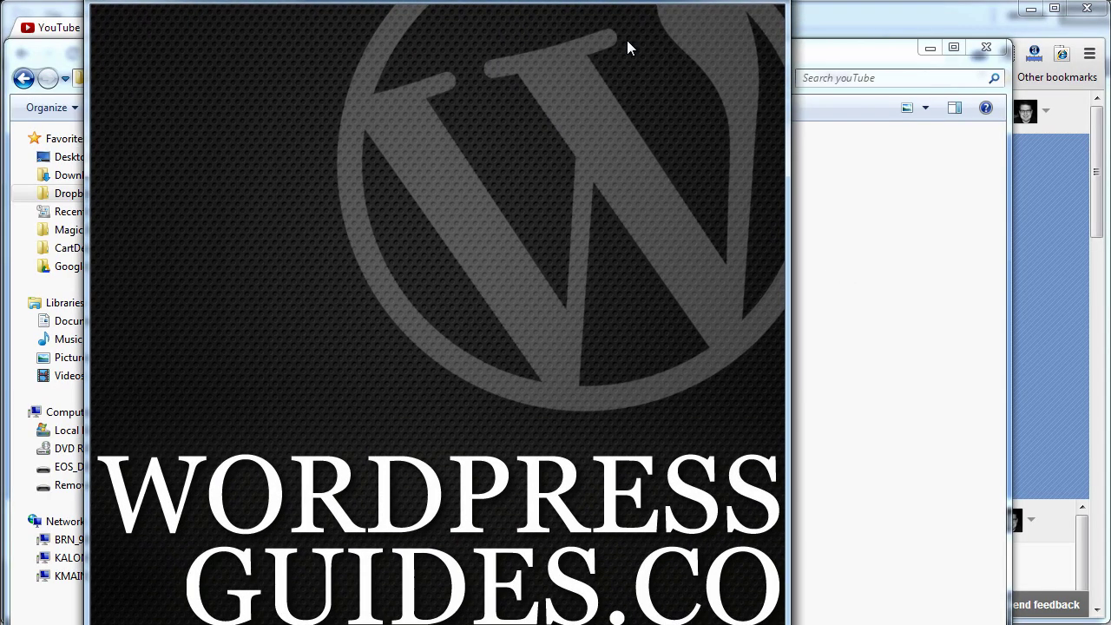
pyautogui.press('Escape')
pyautogui.doubleClick(251, 219)
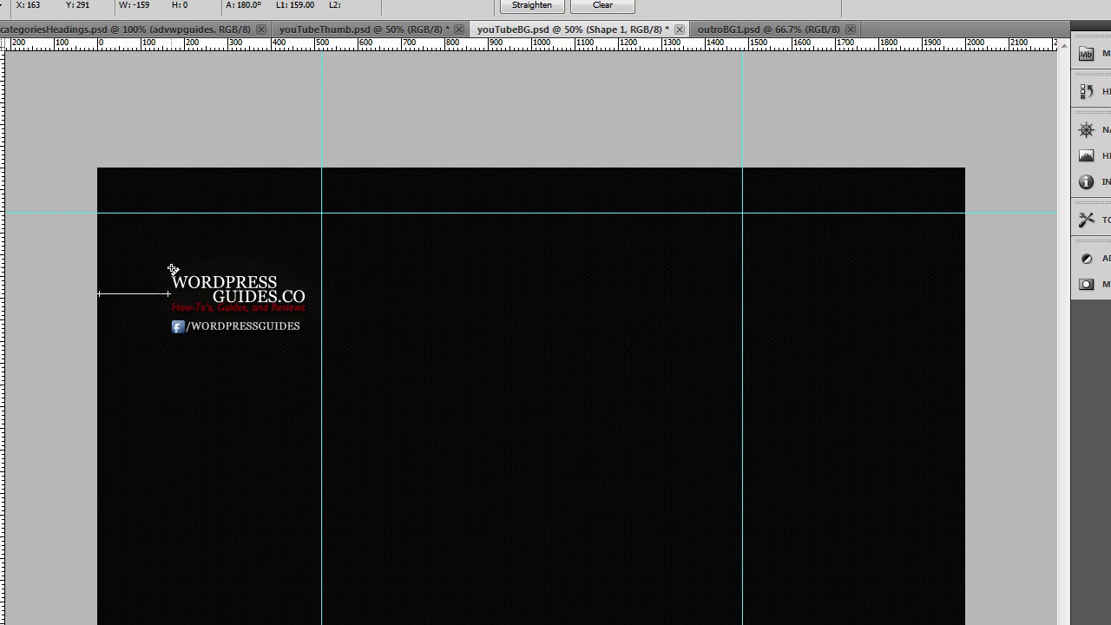
# Measure the WORDPRESS GUIDES.CO logo's width and its gap to the canvas's left edge
pyautogui.moveTo(172, 267); pyautogui.dragTo(307, 268)
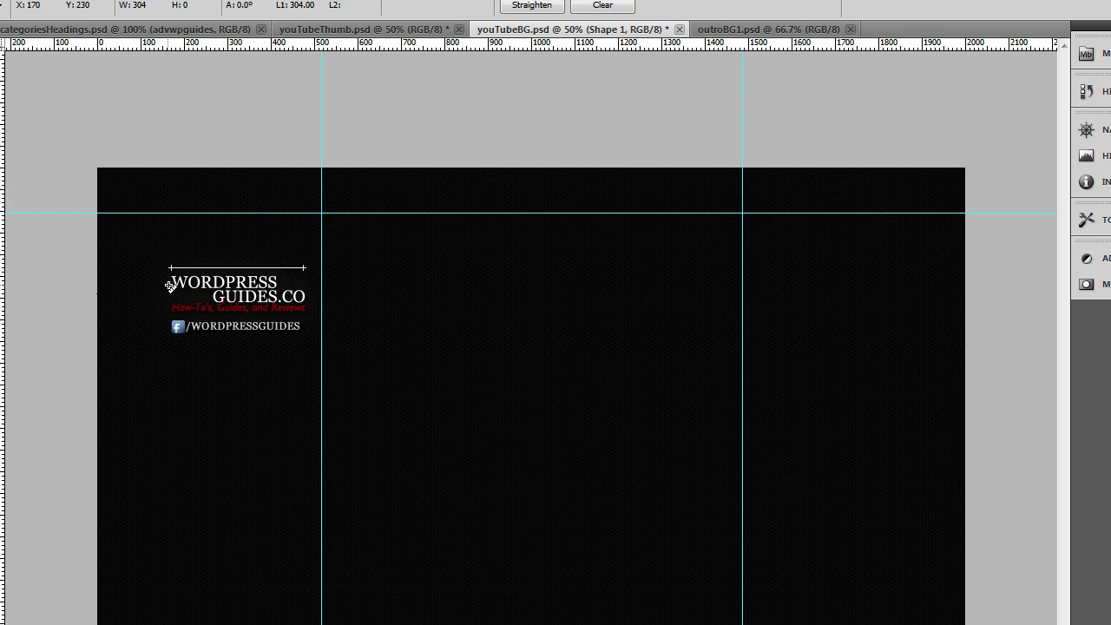
pyautogui.moveTo(172, 284); pyautogui.dragTo(99, 285)
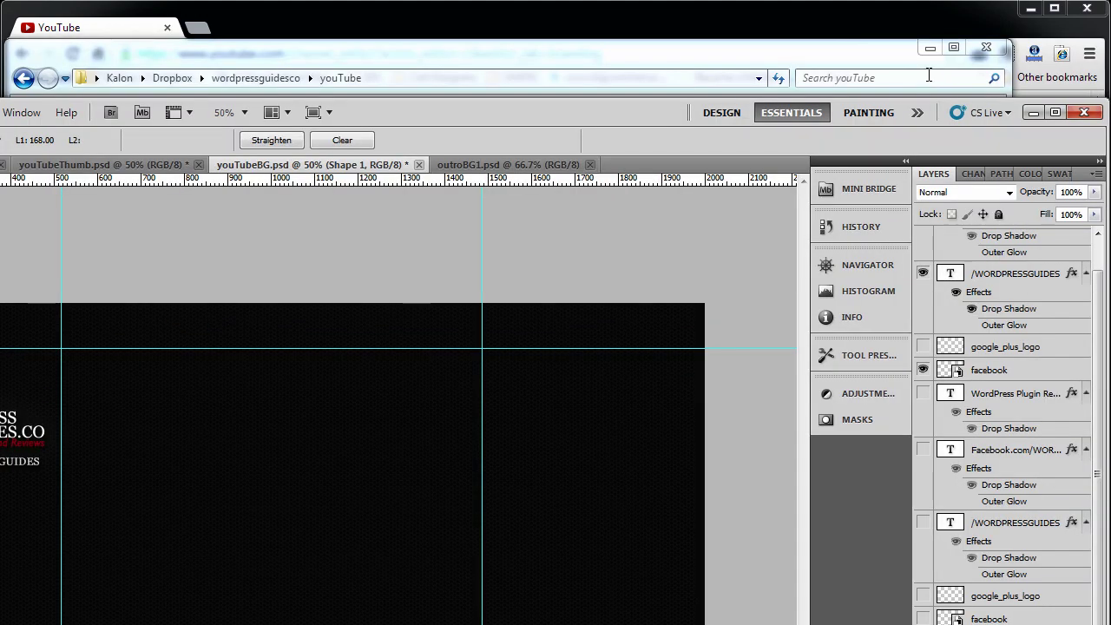
# Minimize Photoshop and bring the YouTube channel settings back to the front
pyautogui.click(1033, 114)
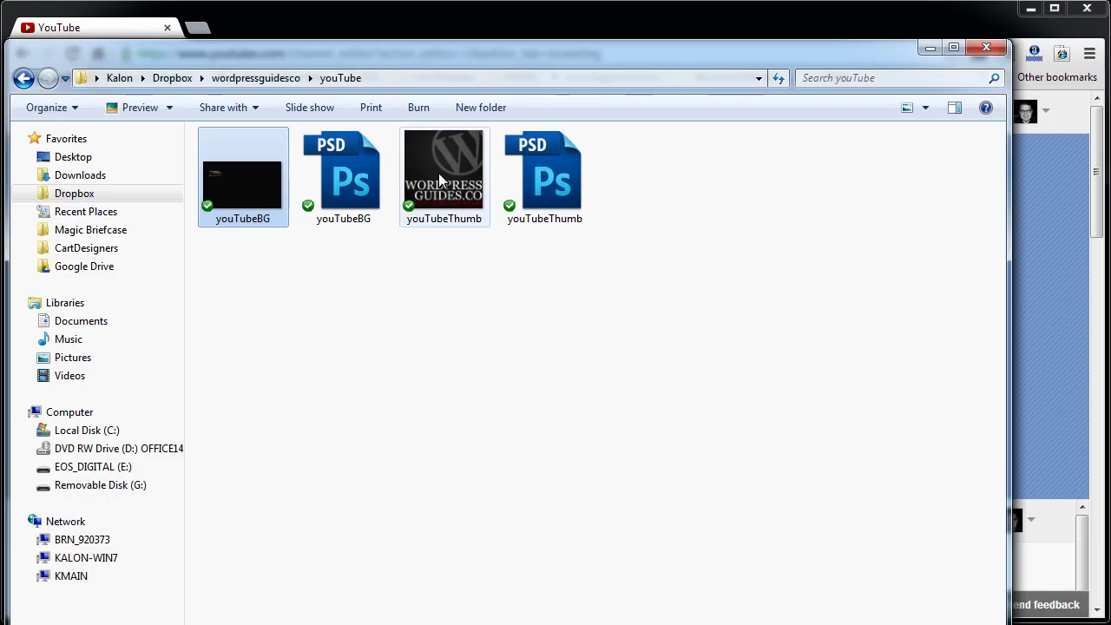
pyautogui.click(258, 185)
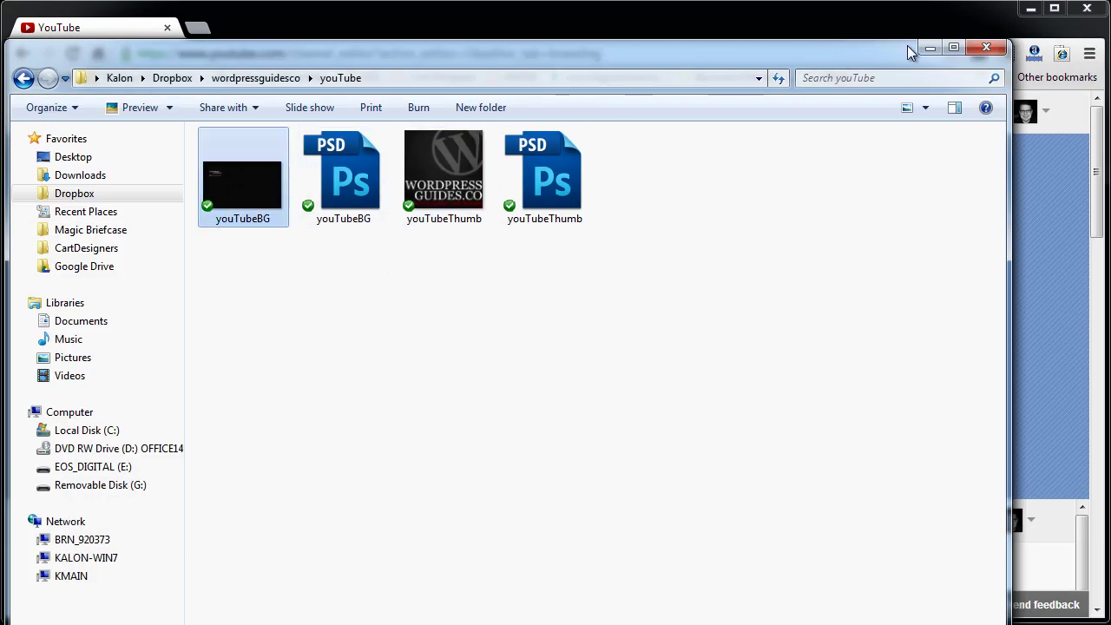
pyautogui.click(953, 28)
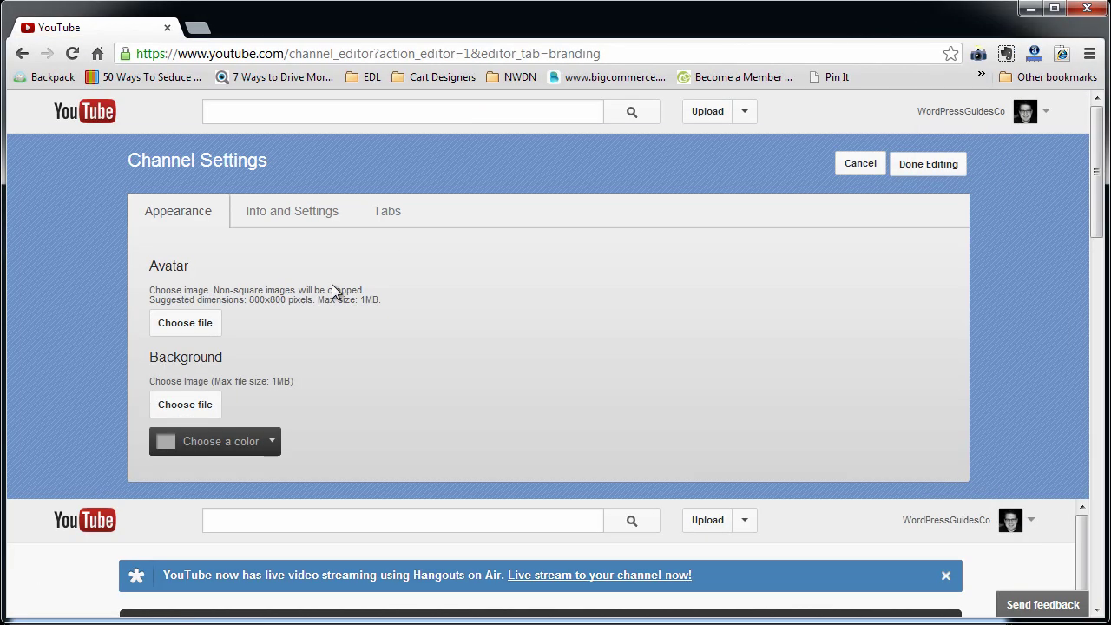
# Upload youTubeThumb as the channel avatar, save it, and reopen Channel Settings
pyautogui.click(185, 323)
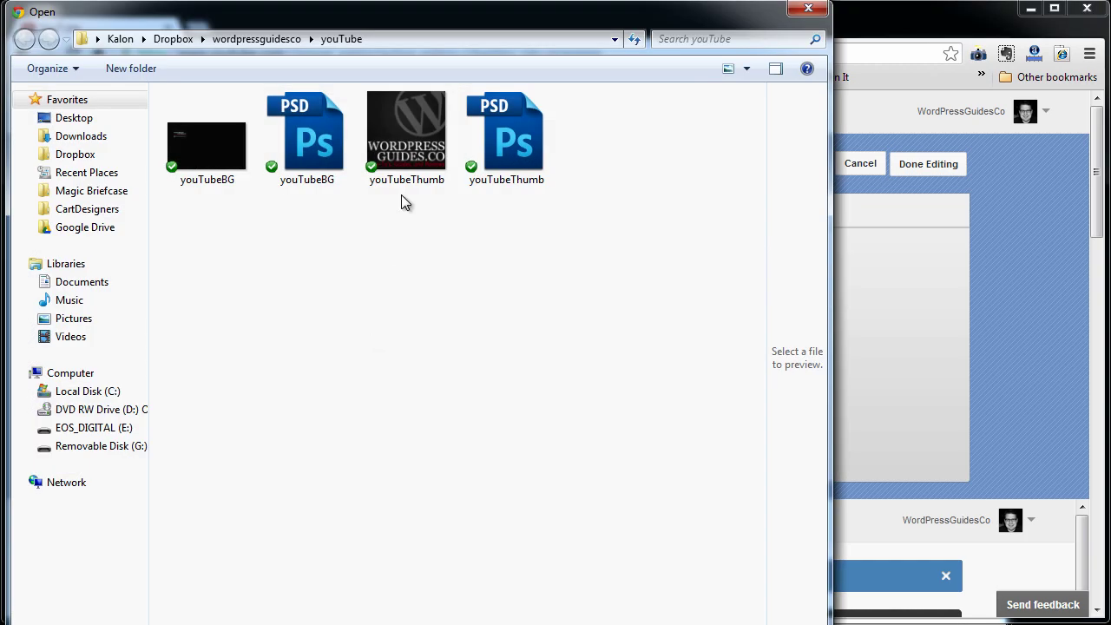
pyautogui.doubleClick(417, 152)
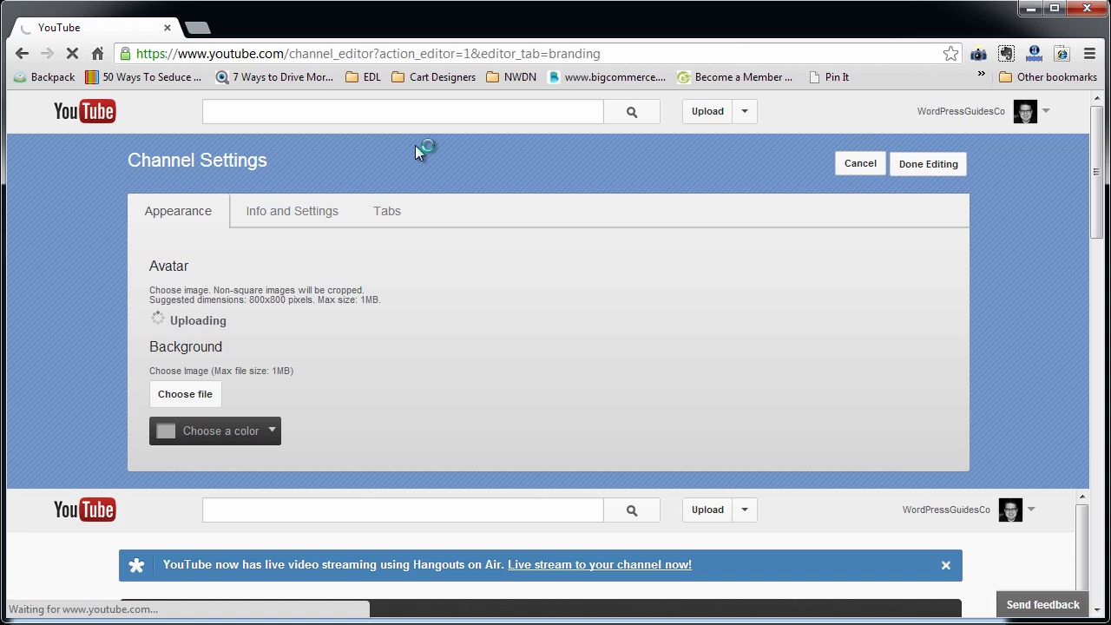
pyautogui.scroll(-3, 369, 373)
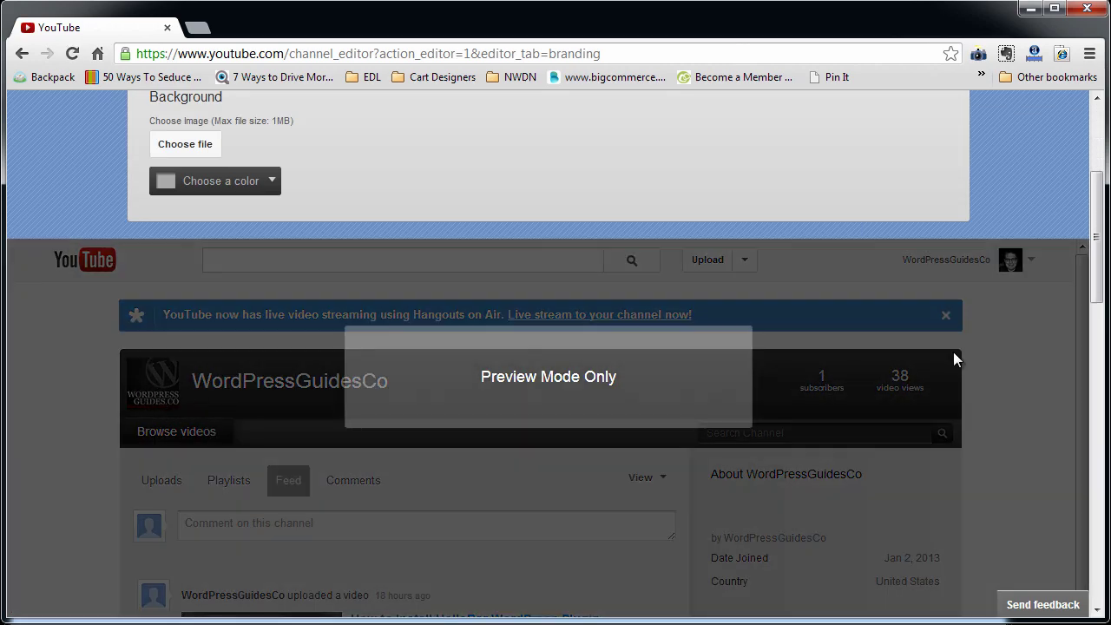
pyautogui.scroll(3, 1053, 362)
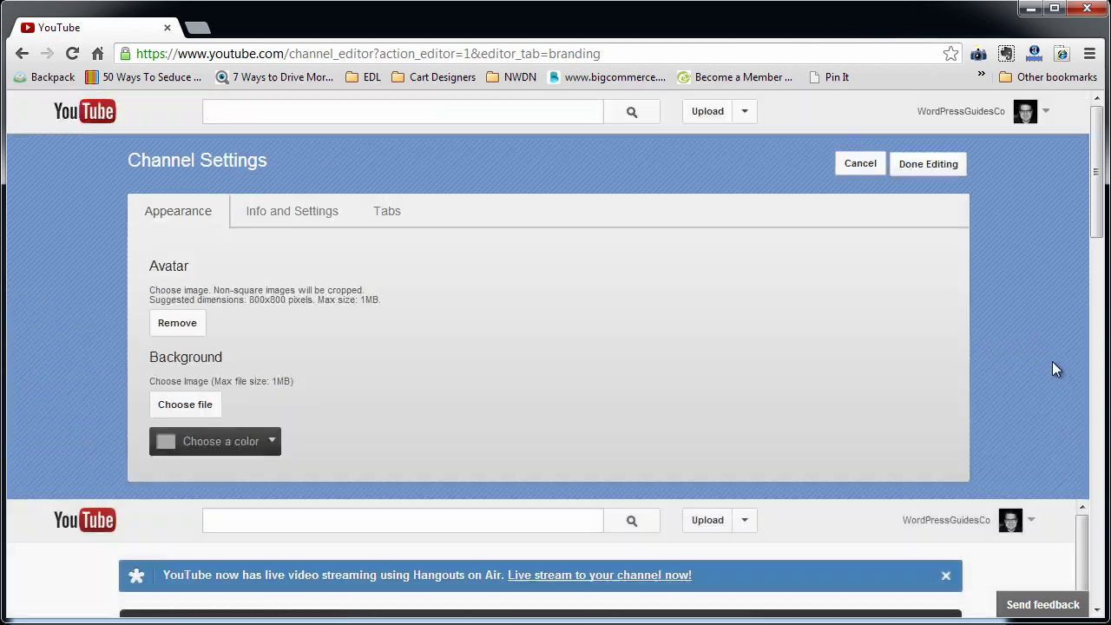
pyautogui.click(931, 170)
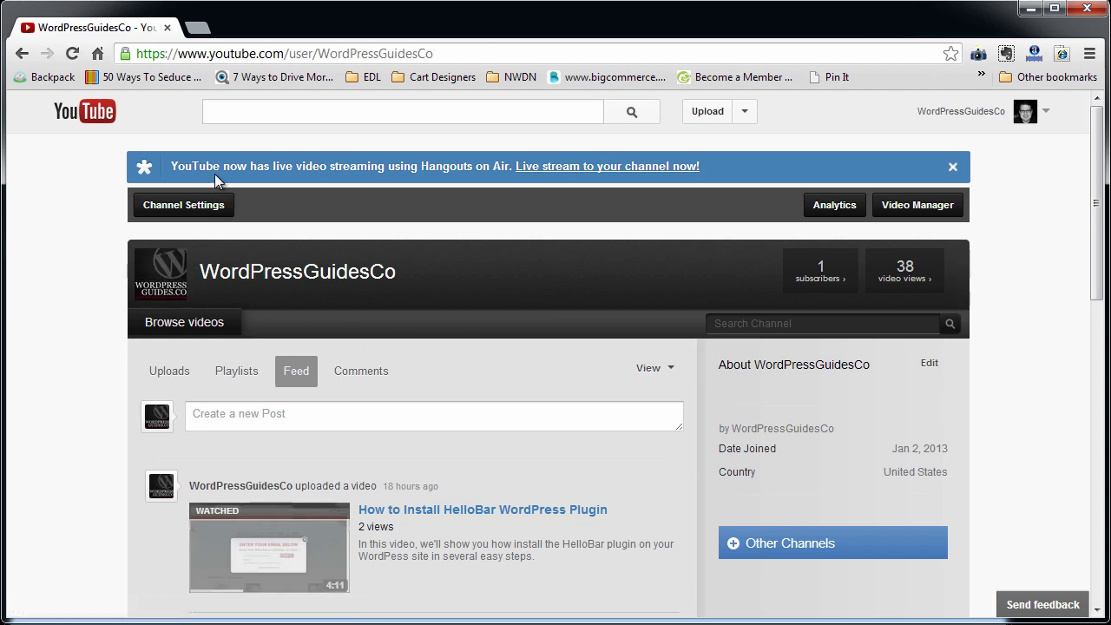
pyautogui.click(213, 209)
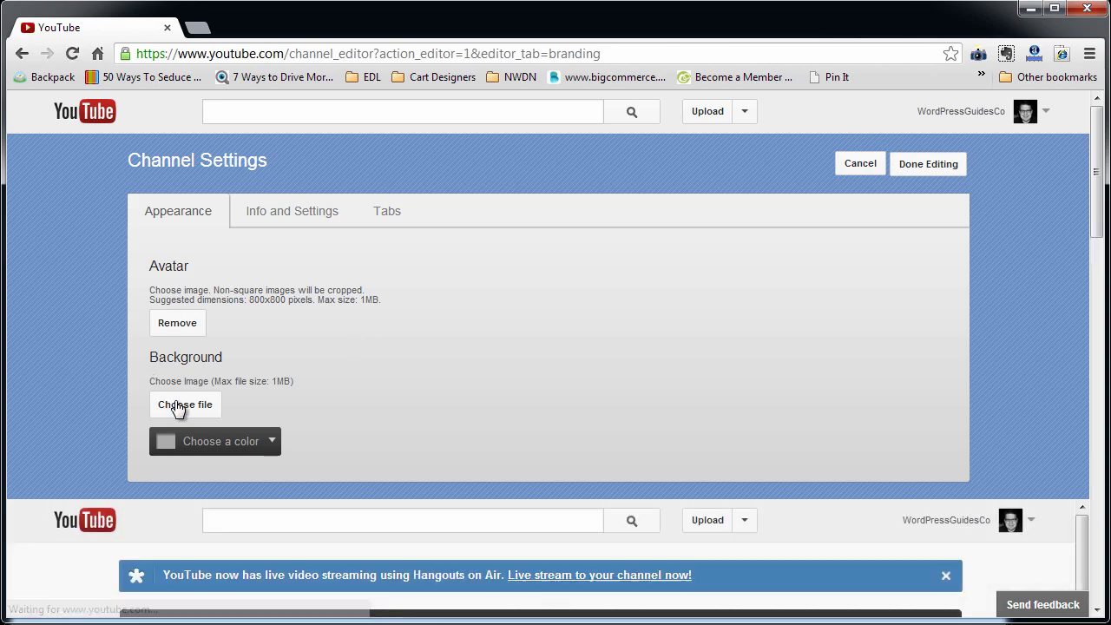
# Upload youTubeBG as the channel background, save, and scroll the page to review it
pyautogui.click(184, 404)
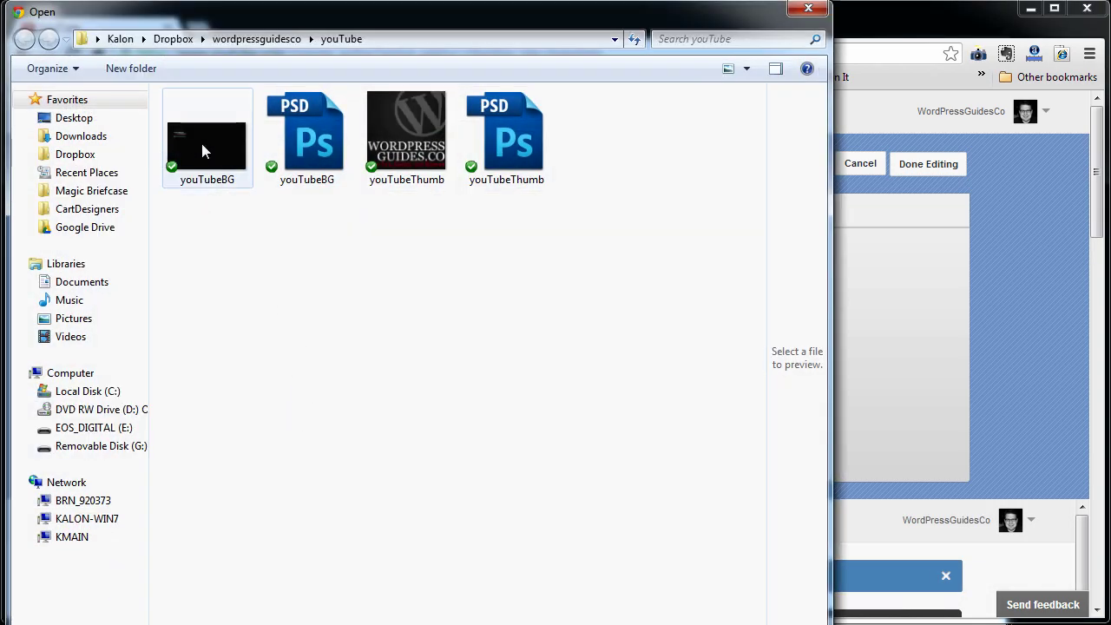
pyautogui.doubleClick(203, 146)
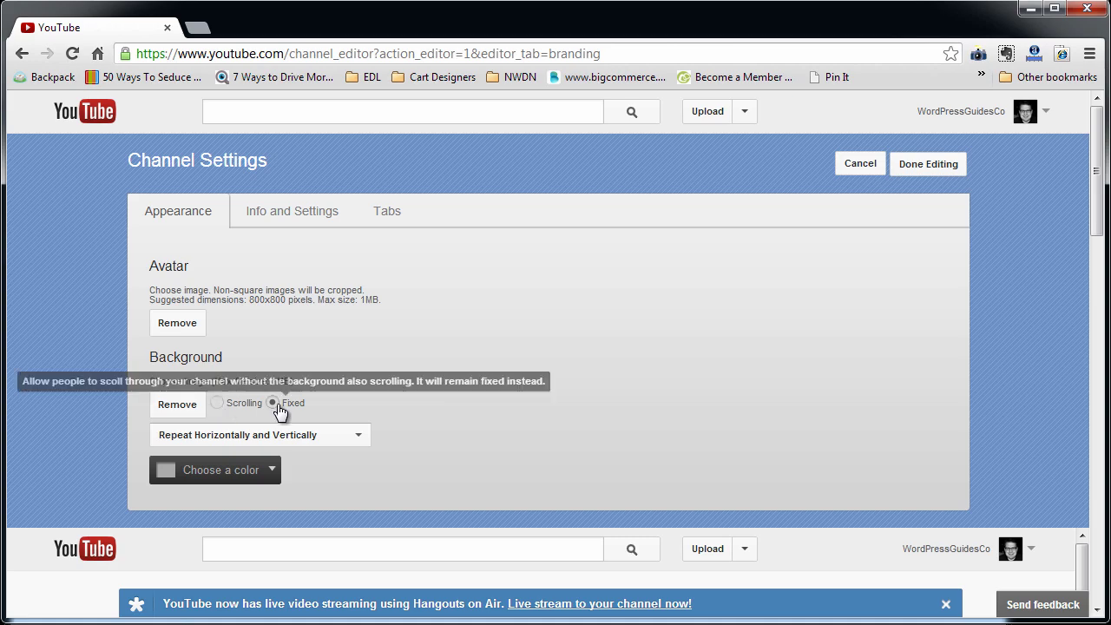
pyautogui.scroll(-6, 521, 433)
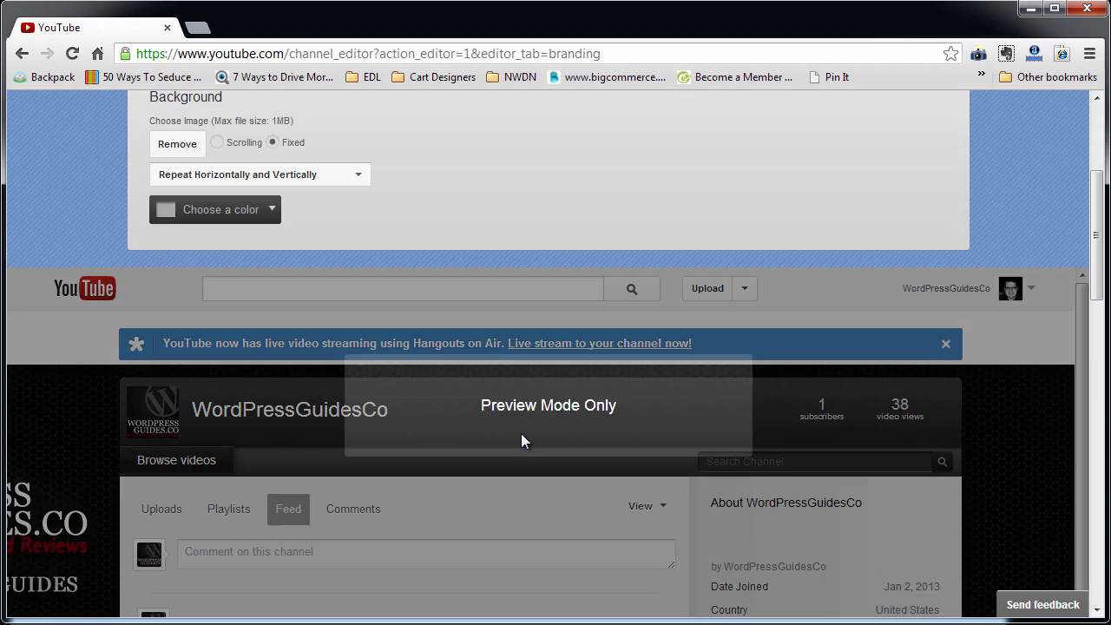
pyautogui.scroll(6, 270, 427)
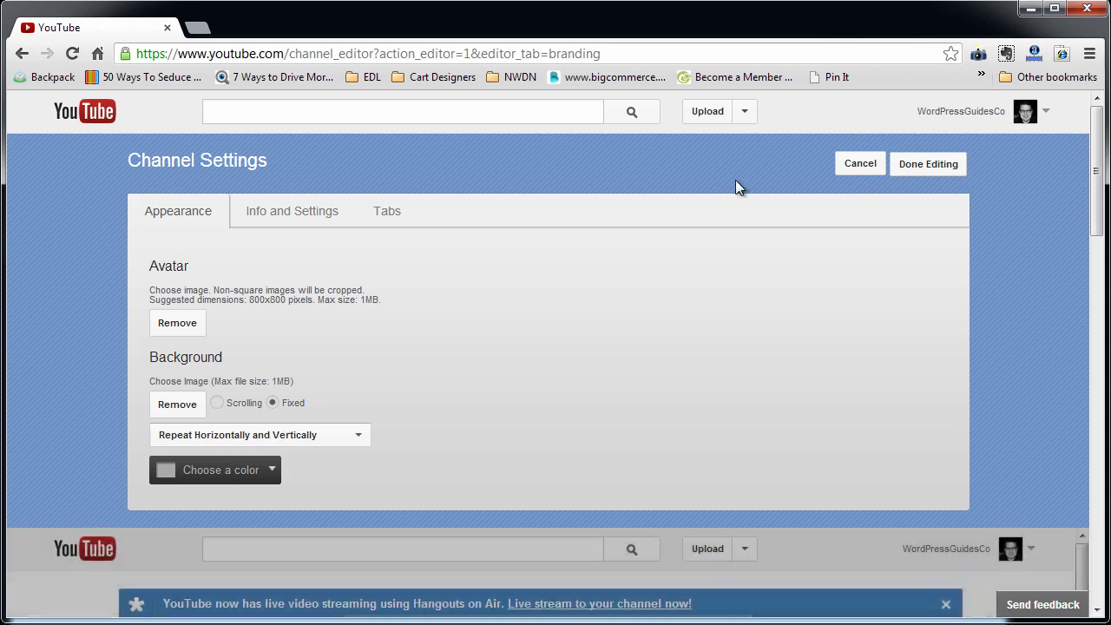
pyautogui.click(937, 171)
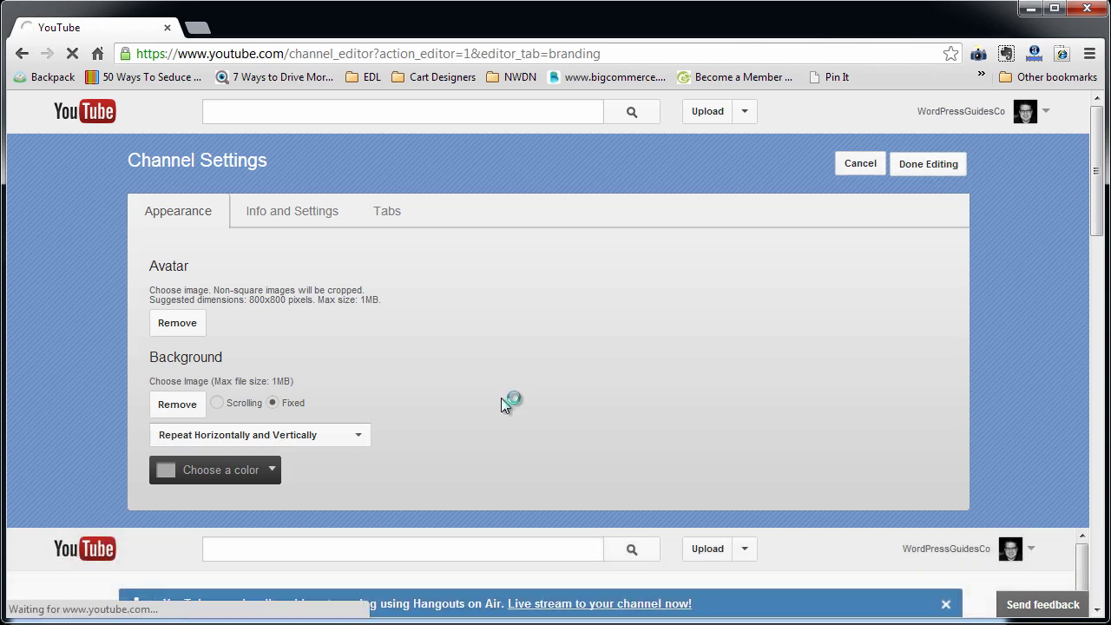
pyautogui.scroll(-6, 414, 407)
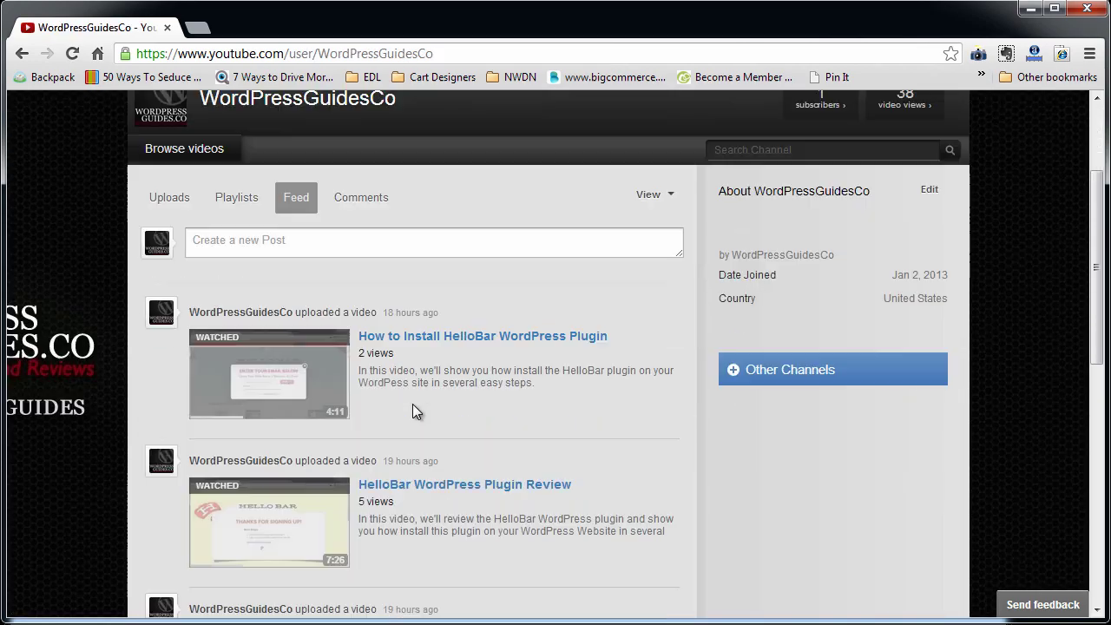
pyautogui.scroll(-4, 412, 404)
pyautogui.scroll(10, 178, 421)
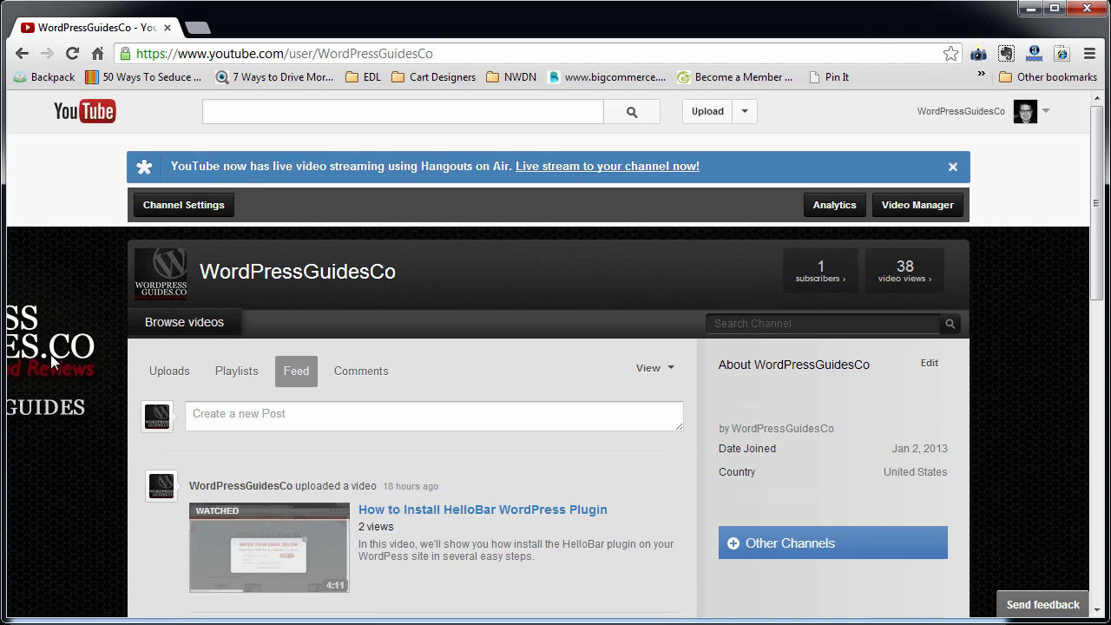
pyautogui.scroll(-10, 130, 443)
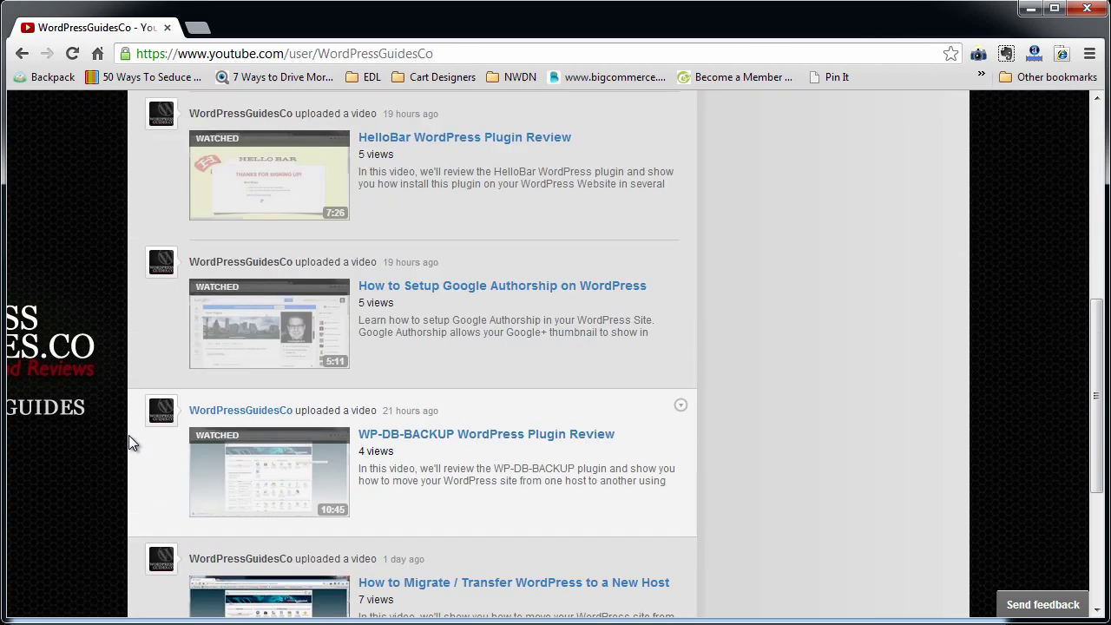
pyautogui.scroll(10, 130, 443)
pyautogui.scroll(-10, 130, 443)
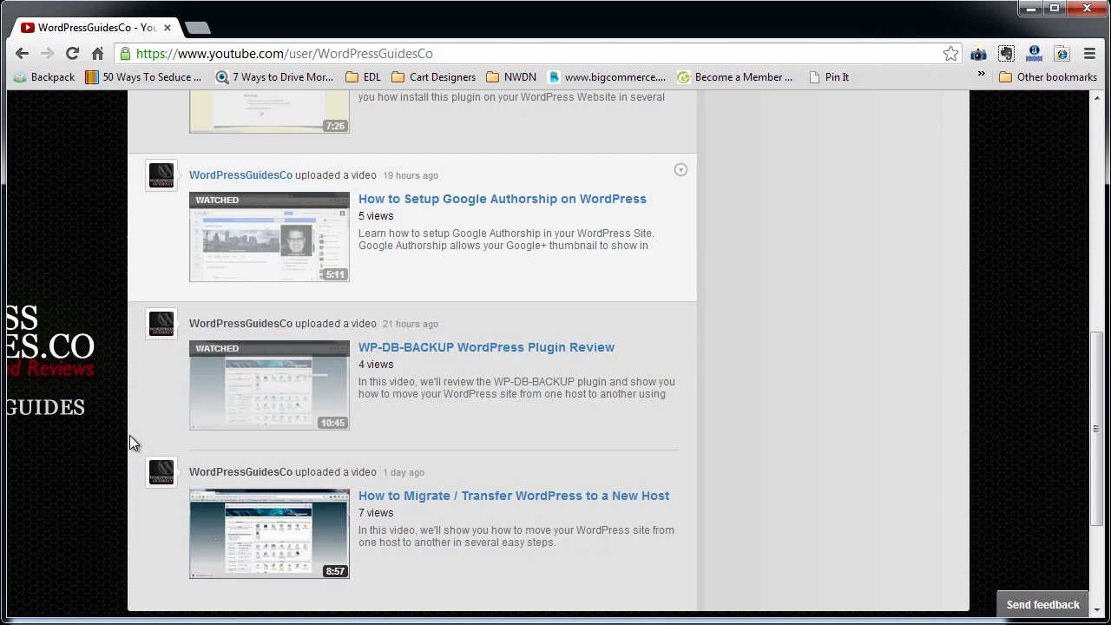
pyautogui.scroll(10, 130, 442)
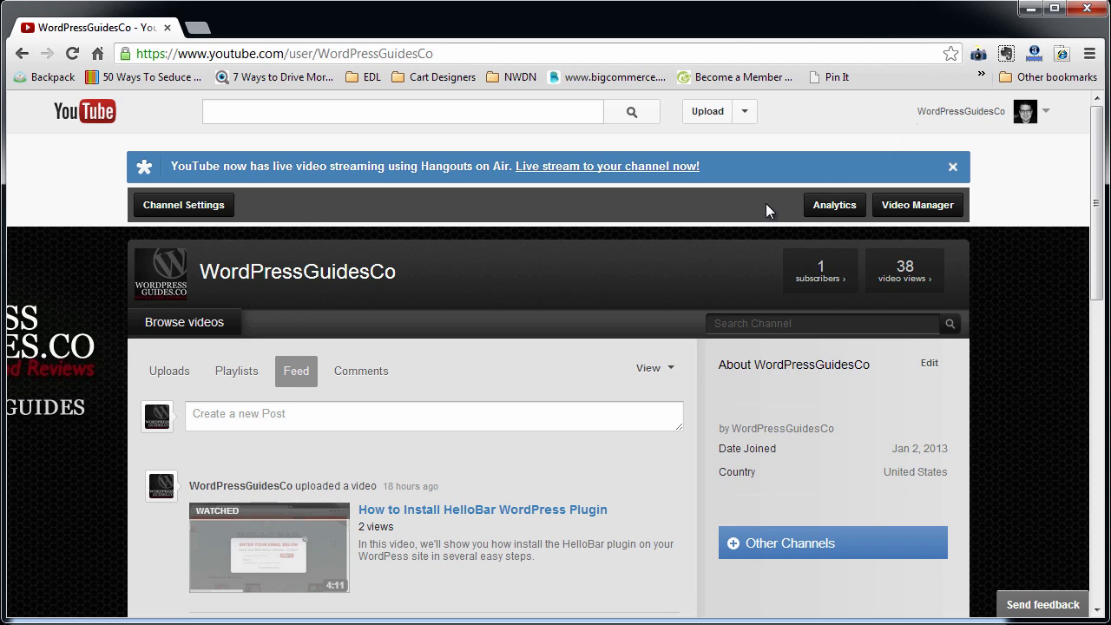
# Set the background to Scrolling, save, check the page, and reopen Channel Settings
pyautogui.click(217, 215)
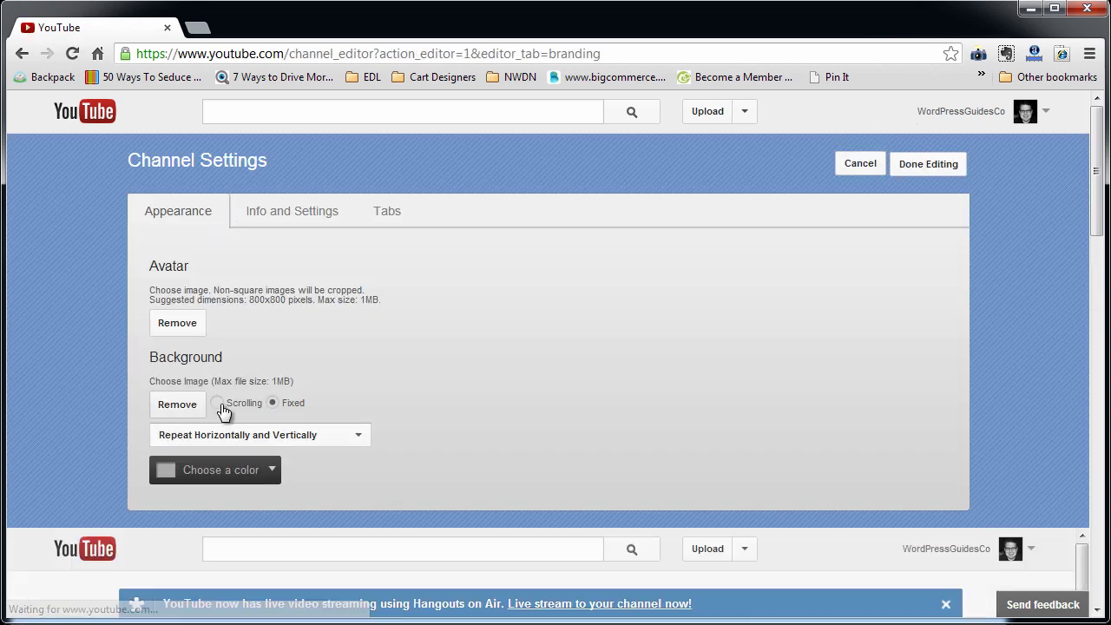
pyautogui.click(217, 404)
pyautogui.click(926, 179)
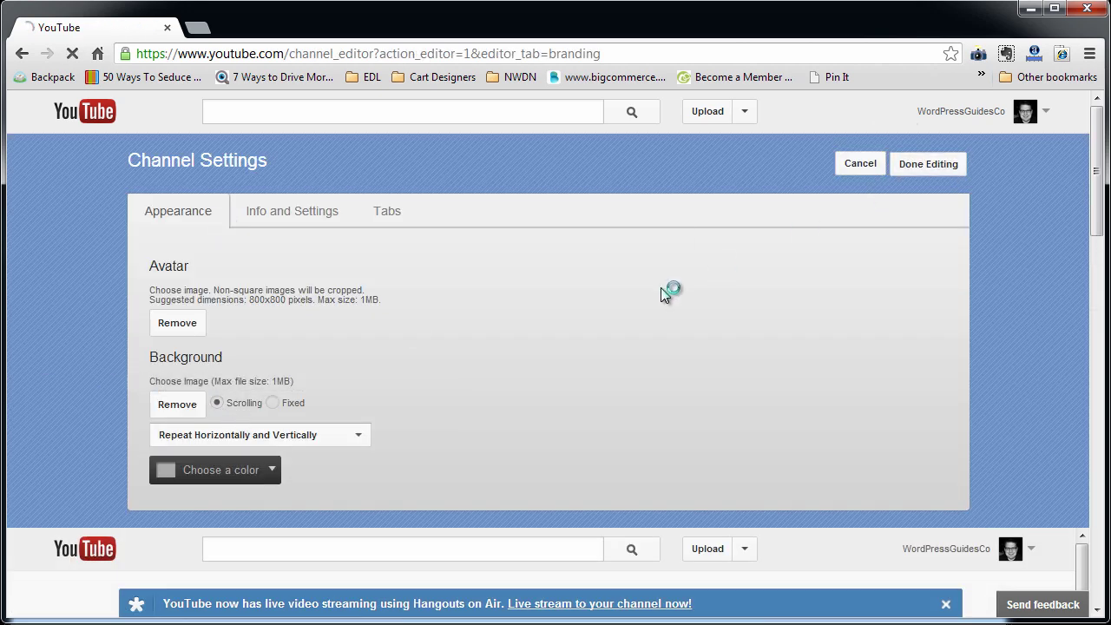
pyautogui.scroll(-5, 376, 377)
pyautogui.scroll(3, 249, 409)
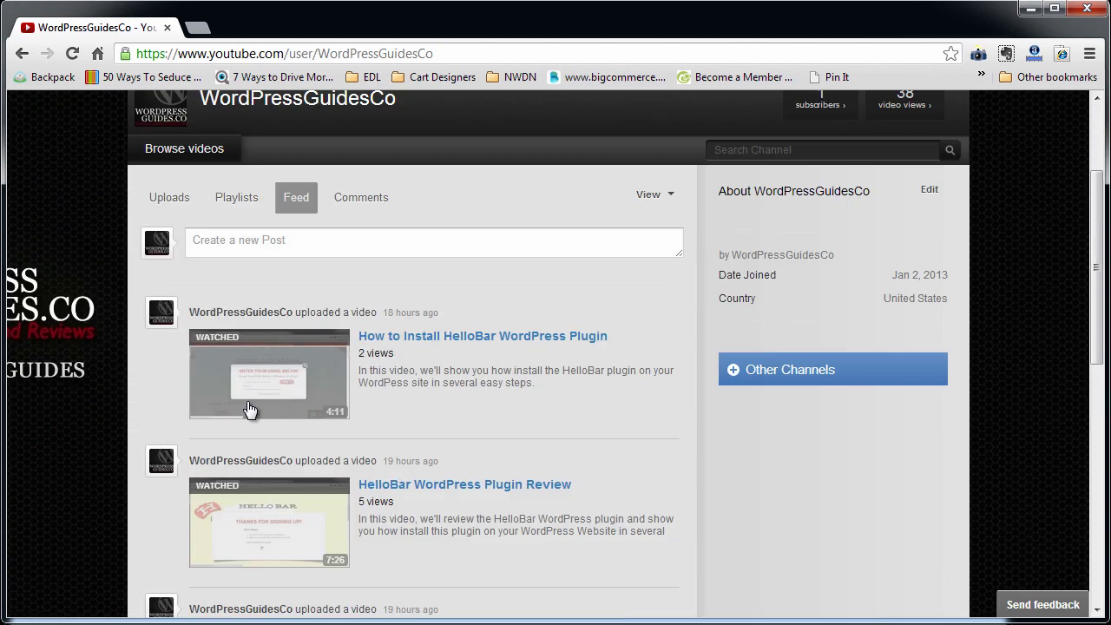
pyautogui.scroll(-1, 249, 408)
pyautogui.scroll(3, 249, 408)
pyautogui.click(181, 207)
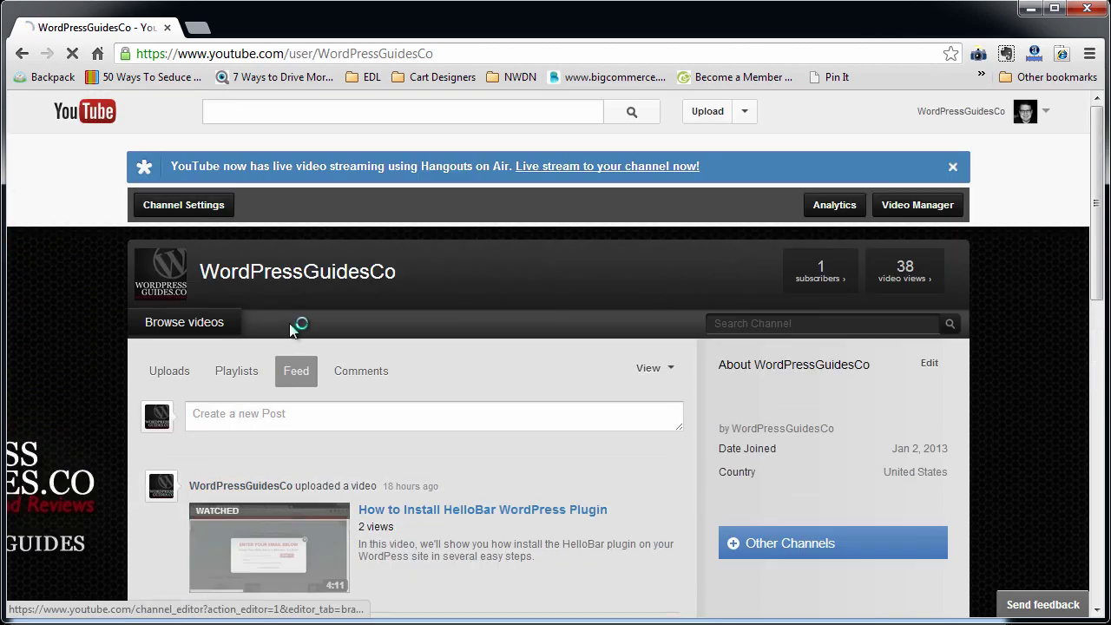
# Show the Background repeat choices, keeping Repeat Horizontally and Vertically, and bring up the colour palette
pyautogui.click(235, 438)
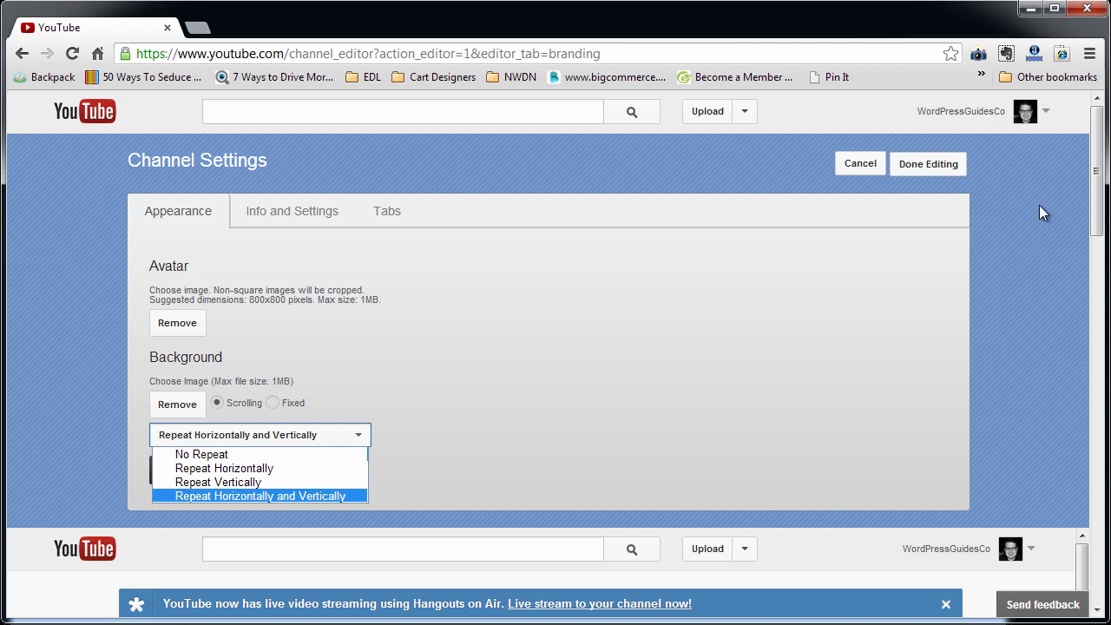
pyautogui.click(1041, 604)
# Try yellow and green background swatches, then settle on olive
pyautogui.click(511, 392)
pyautogui.click(183, 472)
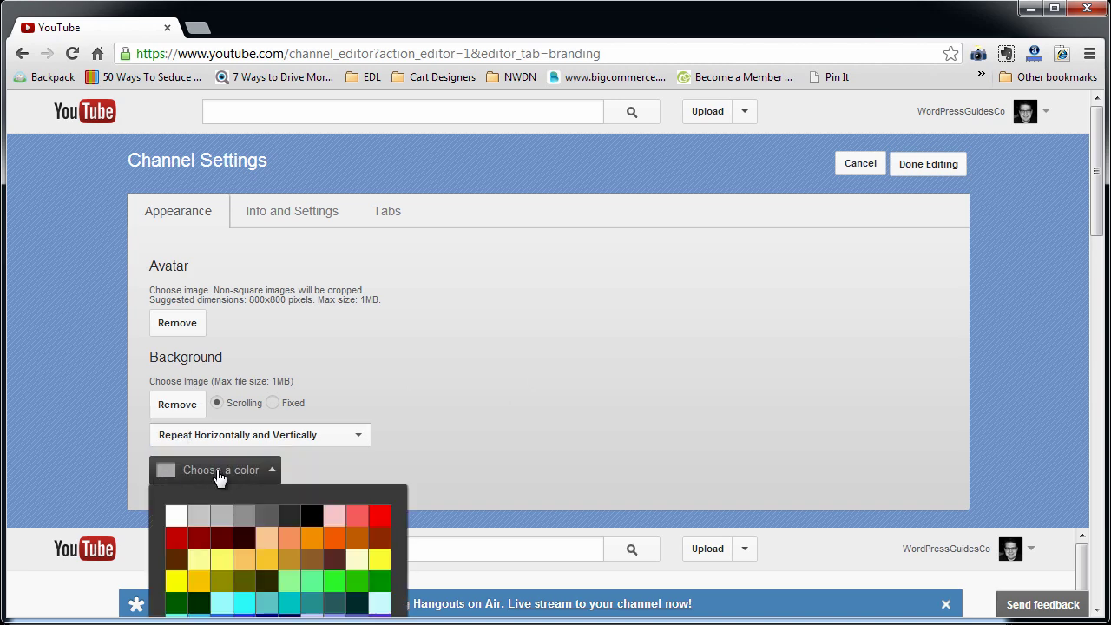
pyautogui.scroll(-1, 347, 515)
pyautogui.click(377, 519)
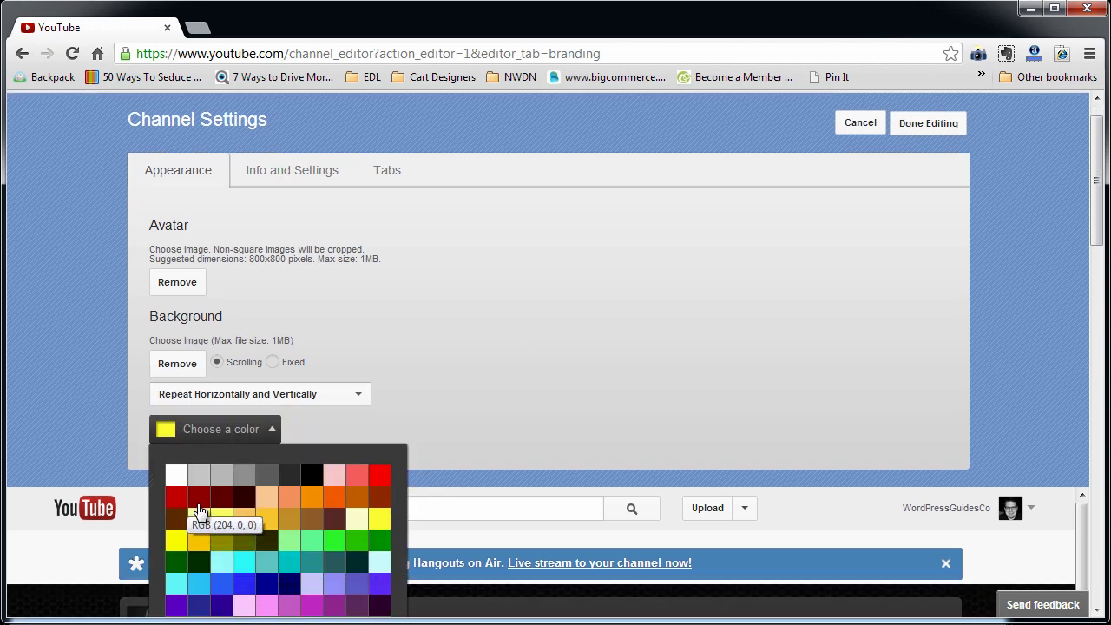
pyautogui.click(180, 561)
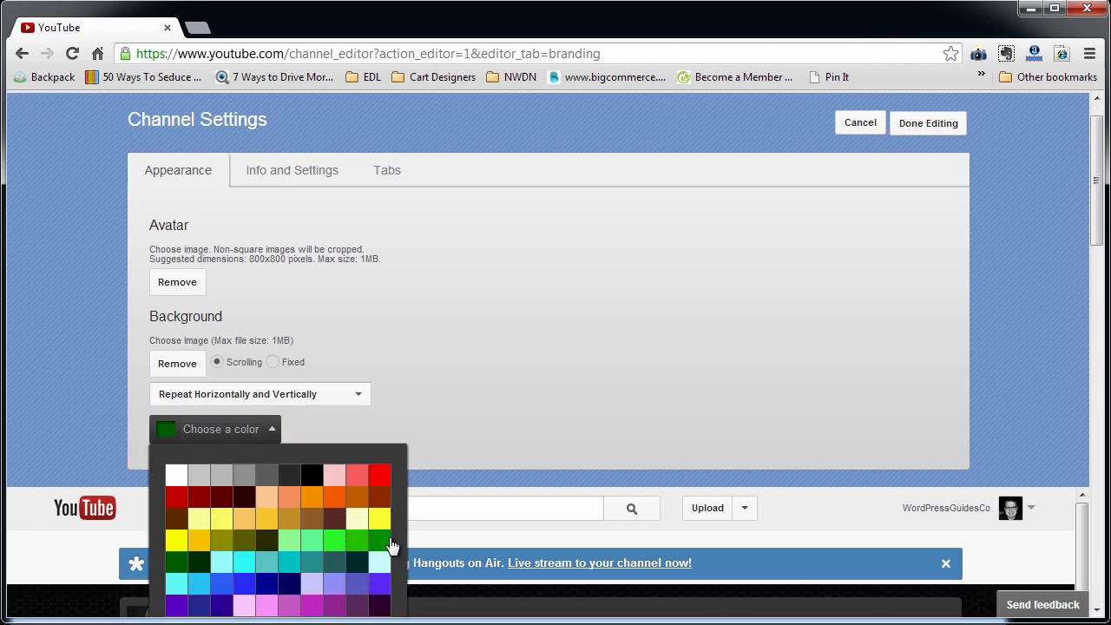
pyautogui.click(382, 542)
pyautogui.click(223, 542)
pyautogui.scroll(-2, 408, 443)
# Close the colour palette and remove the current background image
pyautogui.click(313, 489)
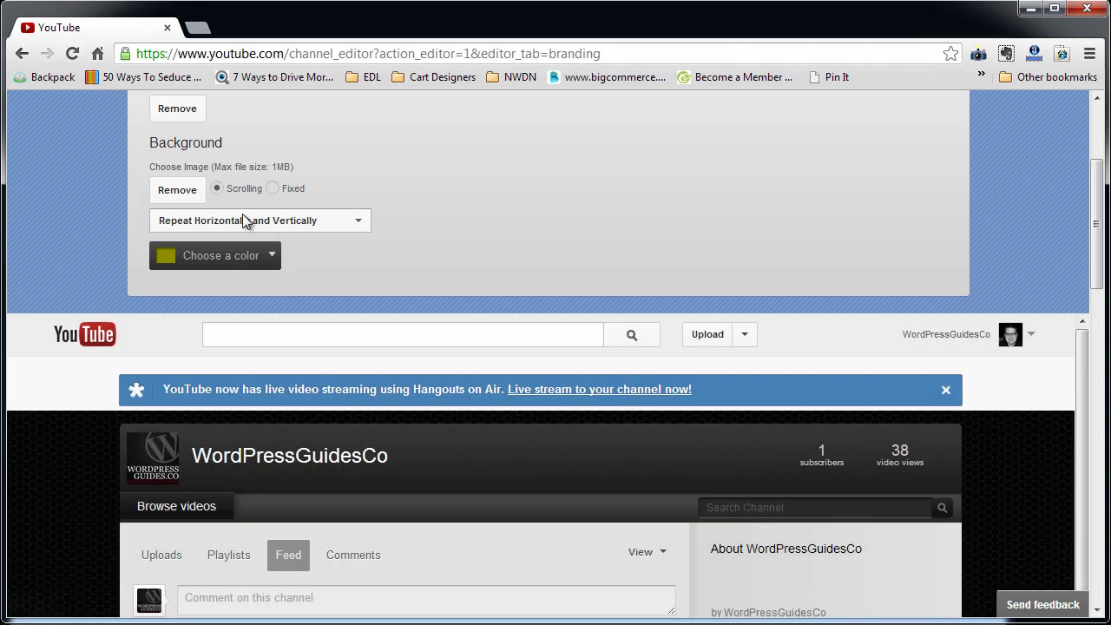
pyautogui.click(177, 189)
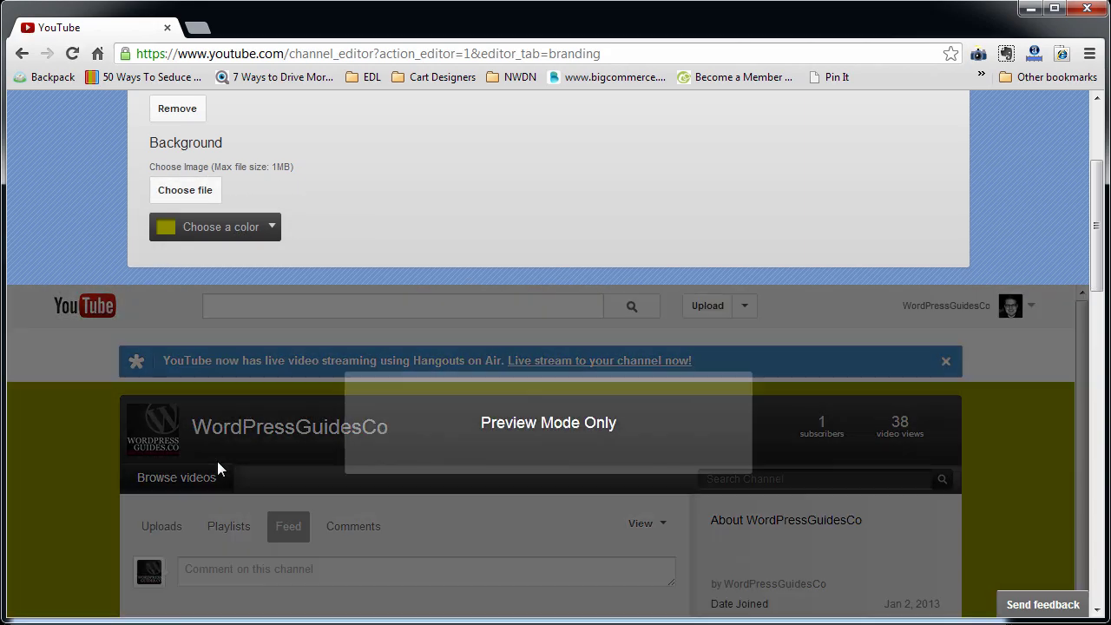
pyautogui.scroll(3, 712, 422)
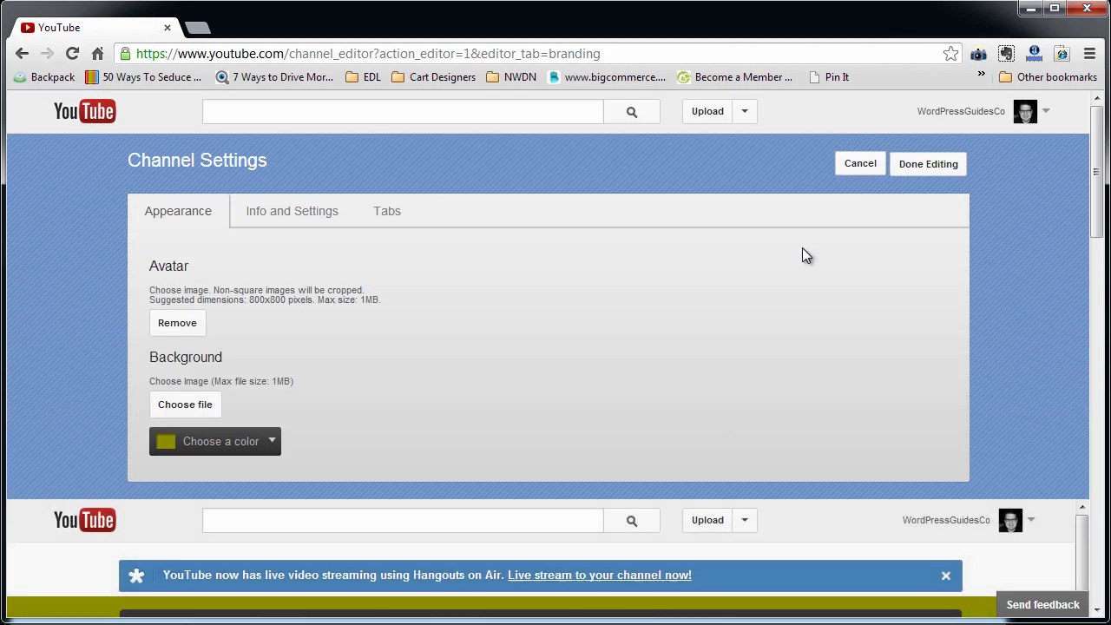
# Try a white background colour, then upload youTubeBG as the background image
pyautogui.click(192, 446)
pyautogui.scroll(-1, 194, 484)
pyautogui.click(182, 484)
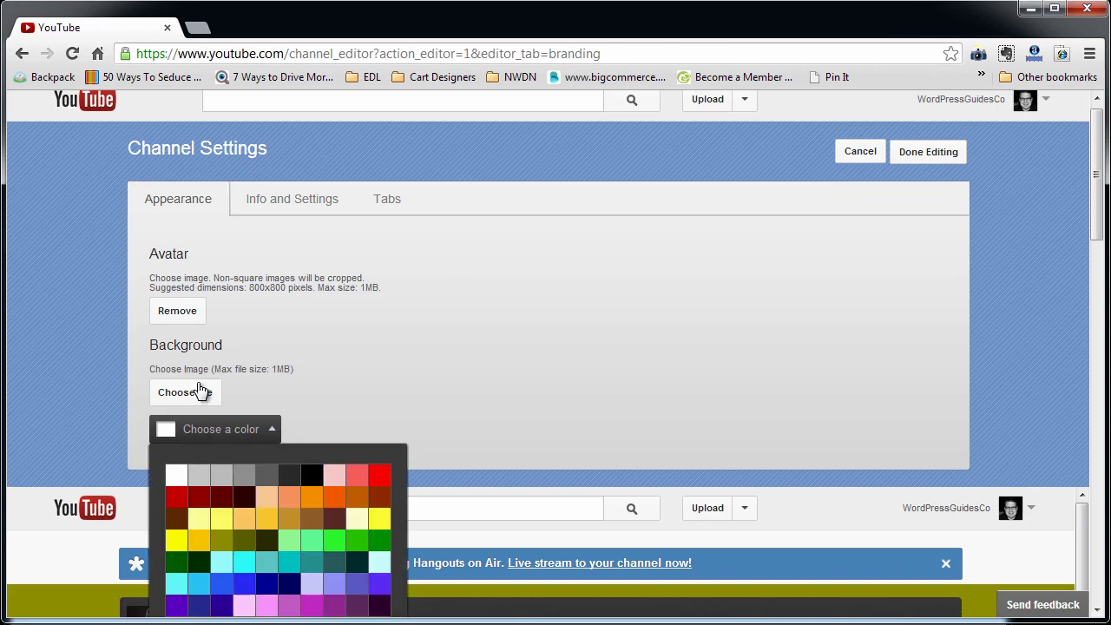
pyautogui.click(204, 393)
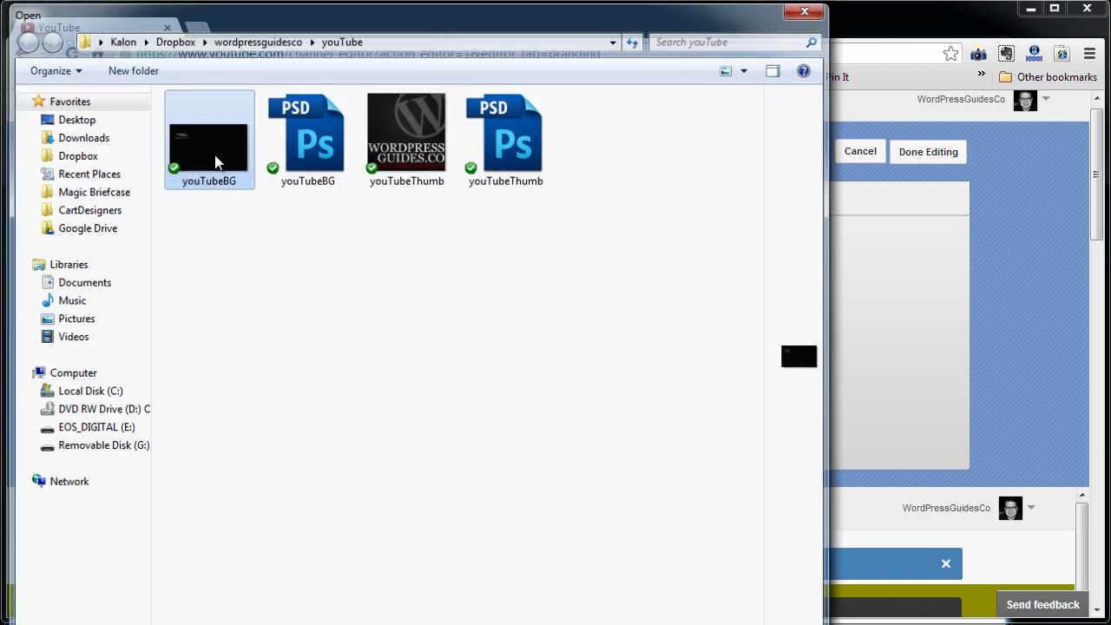
pyautogui.doubleClick(218, 187)
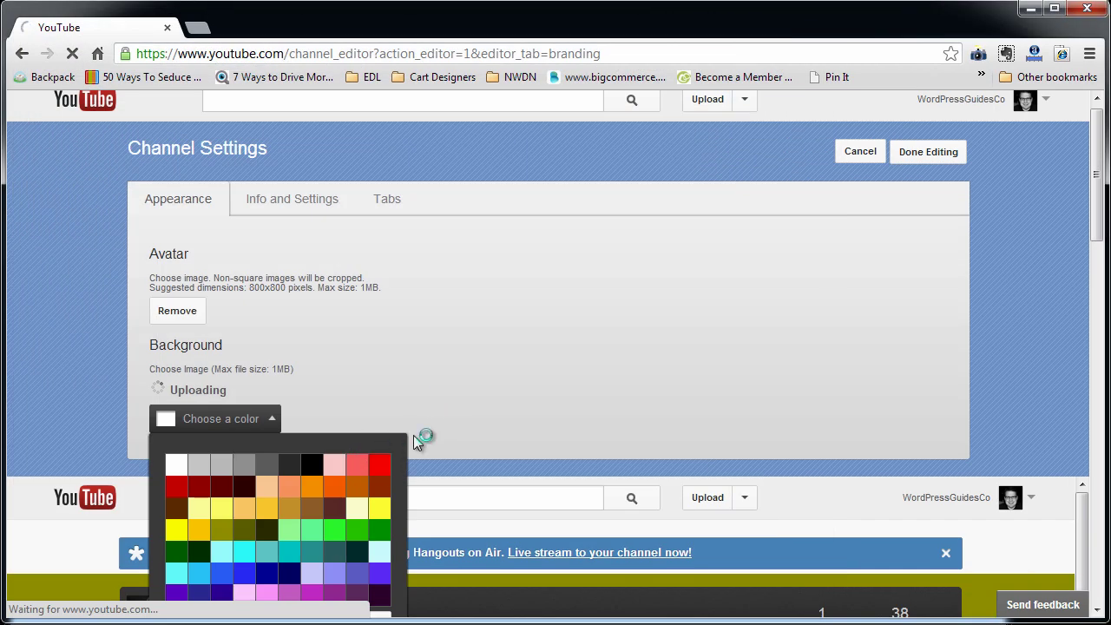
# Keep the olive colour, Repeat Horizontally and Vertically, and set the background to Fixed
pyautogui.scroll(-2, 390, 461)
pyautogui.click(321, 481)
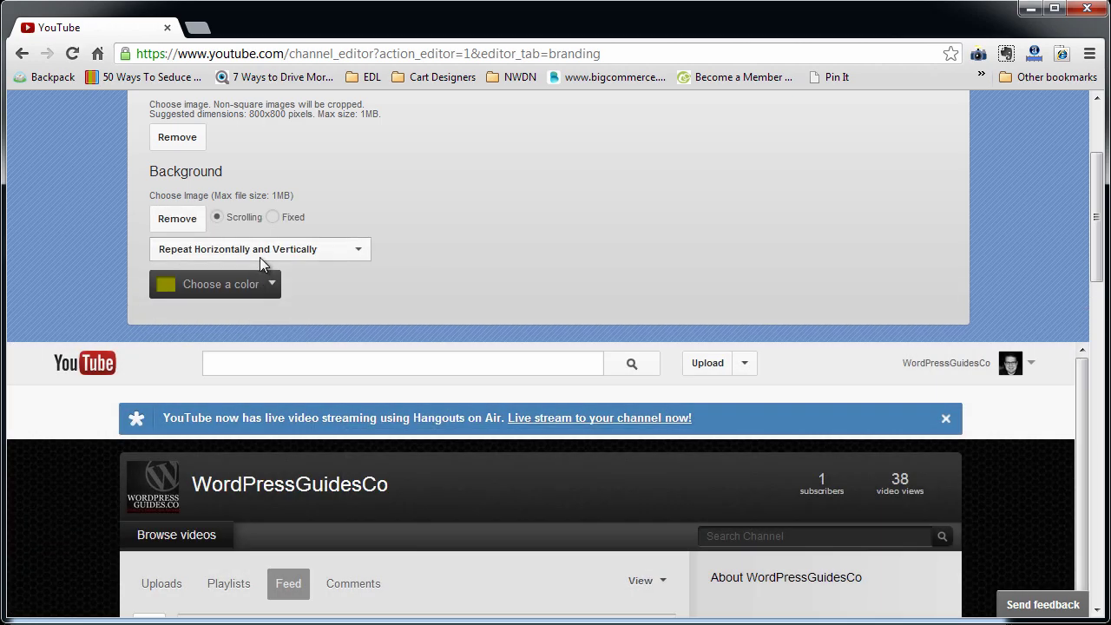
pyautogui.click(260, 251)
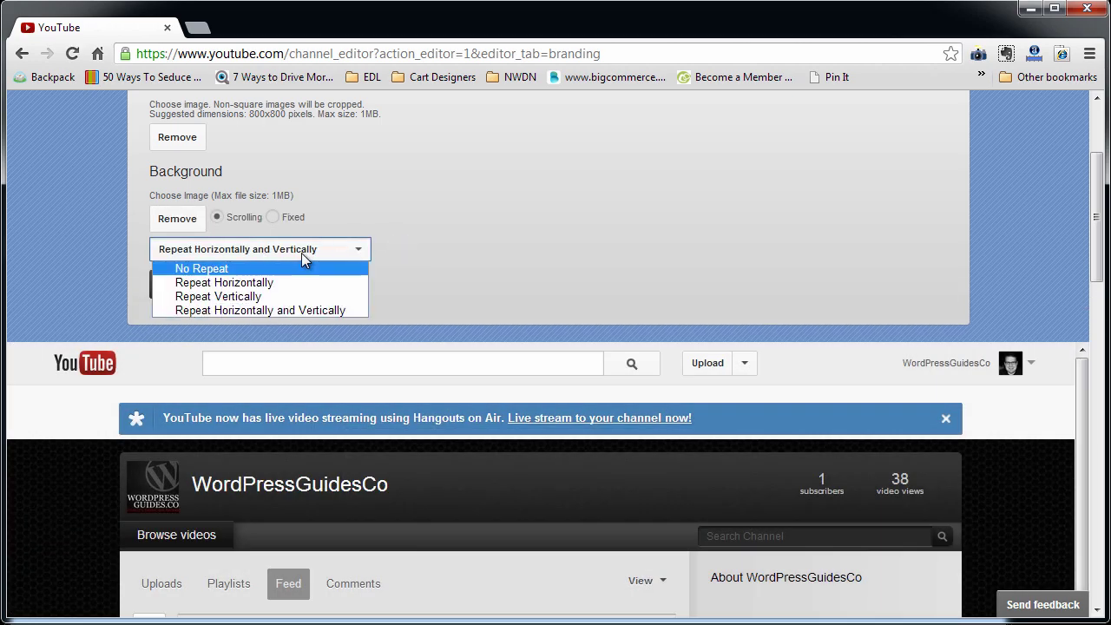
pyautogui.click(270, 249)
pyautogui.click(274, 217)
pyautogui.scroll(3, 452, 334)
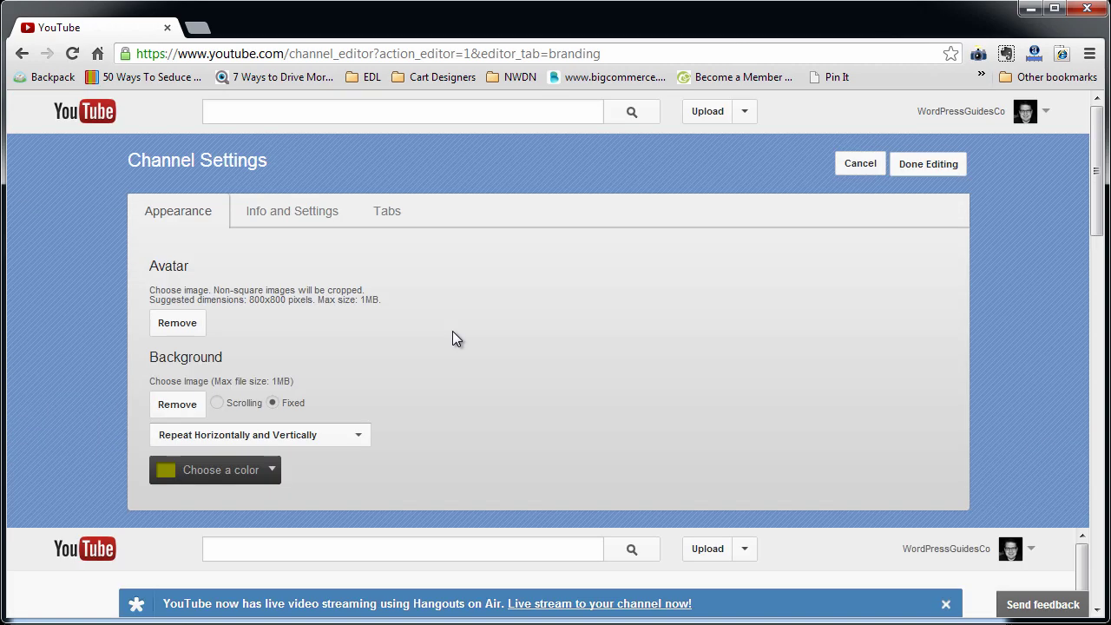
# Save the appearance changes, zoom the browser out to 67%, and scroll through the channel page
pyautogui.click(940, 166)
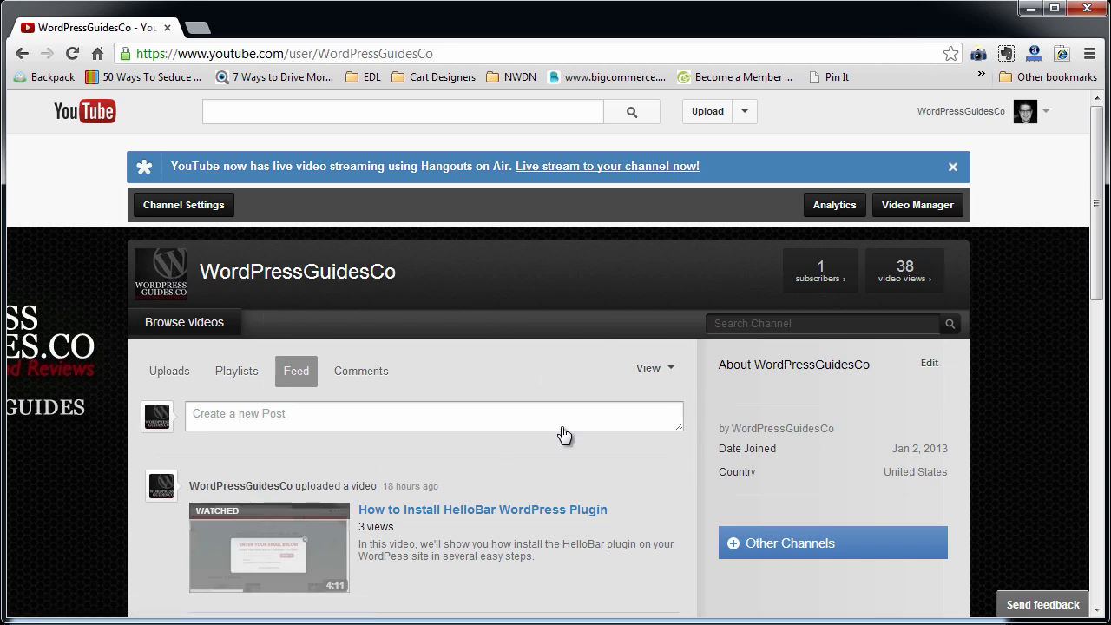
pyautogui.hotkey('ctrl', '-')
pyautogui.hotkey('ctrl', '-')
pyautogui.hotkey('ctrl', '-')
pyautogui.hotkey('ctrl', '-')
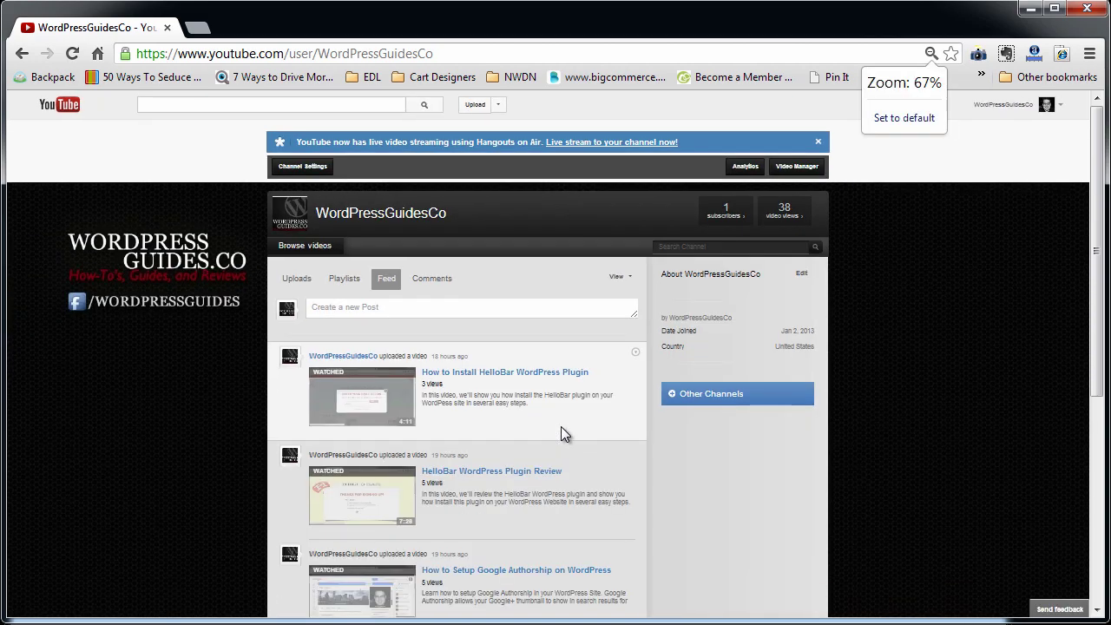
pyautogui.scroll(-3, 562, 426)
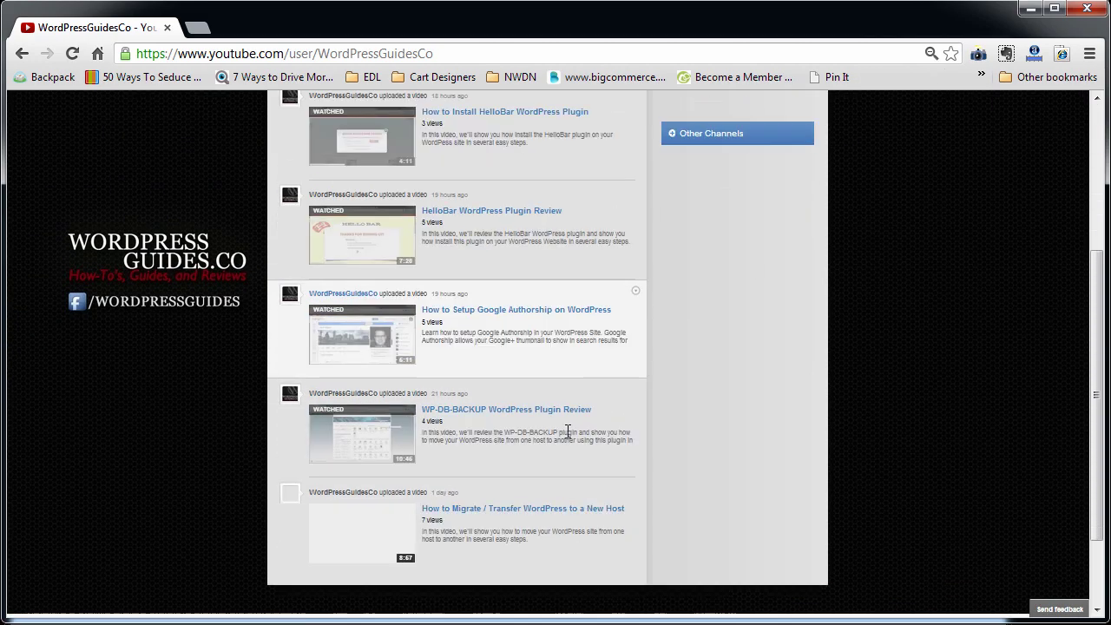
pyautogui.scroll(3, 567, 431)
pyautogui.scroll(-5, 567, 431)
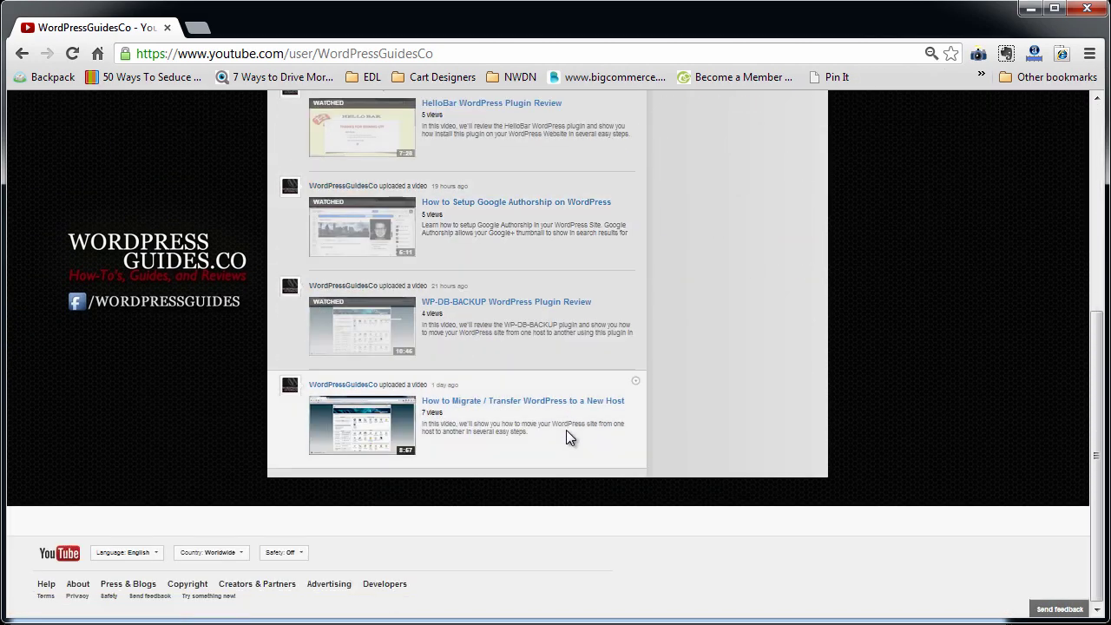
pyautogui.scroll(5, 567, 430)
pyautogui.scroll(-5, 566, 430)
pyautogui.scroll(1, 566, 430)
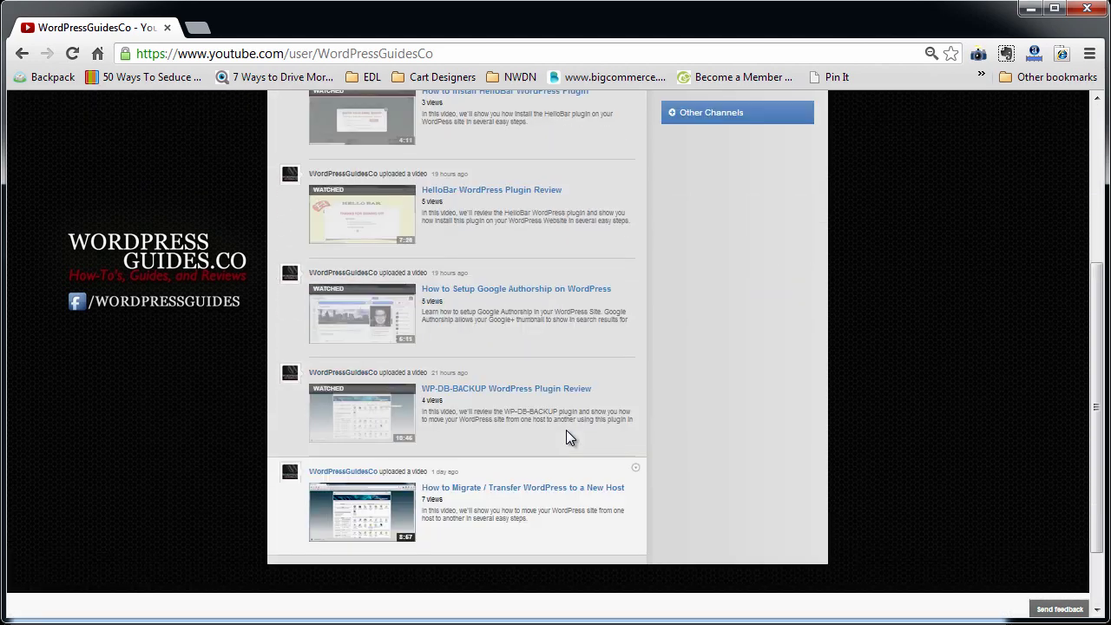
pyautogui.scroll(5, 566, 437)
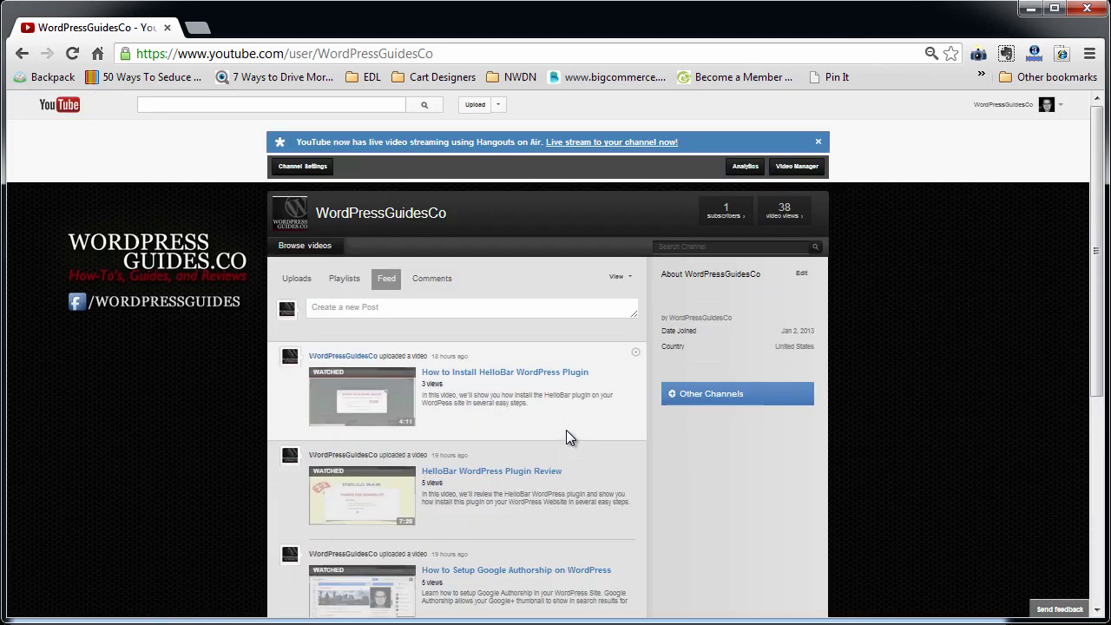